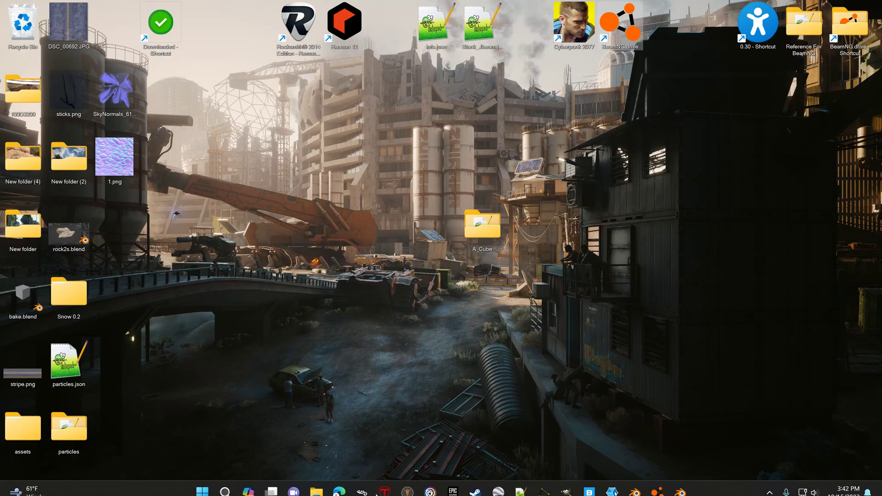
- View the JBeam editor releases page in the browser, then minimize the browser
{"action": "left_click", "coordinate": [340, 488]}
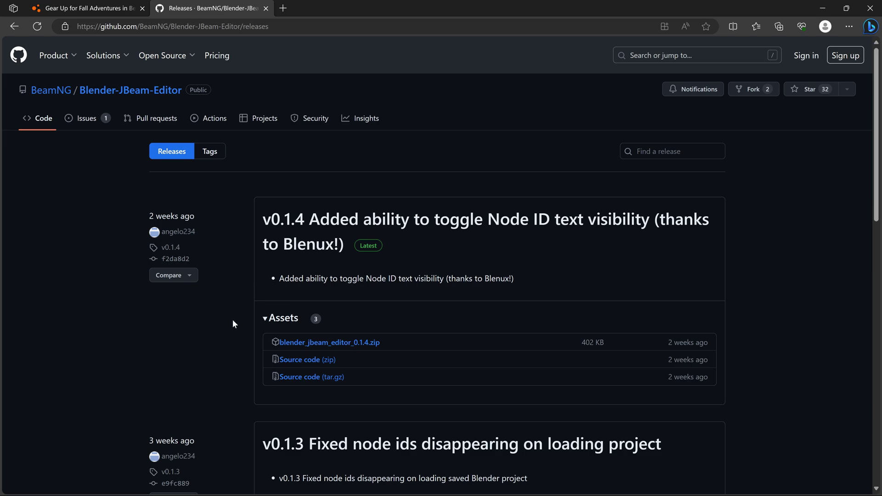
{"action": "left_click", "coordinate": [282, 26]}
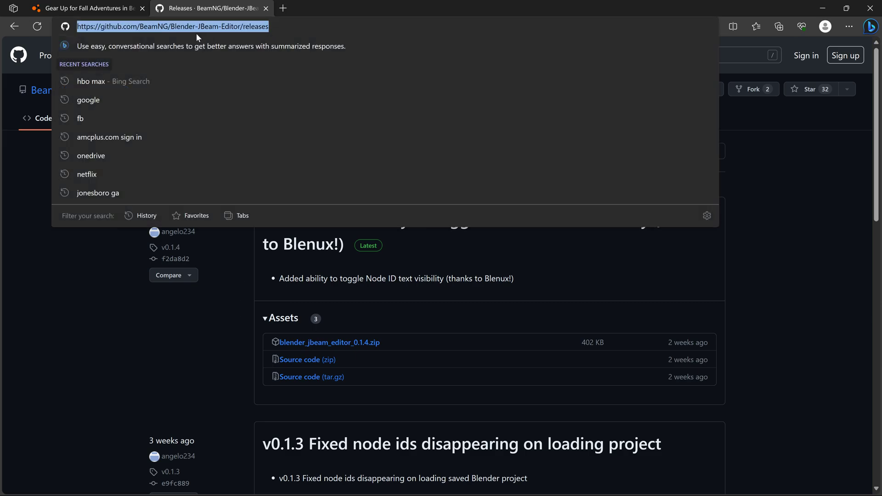
{"action": "left_click", "coordinate": [265, 345]}
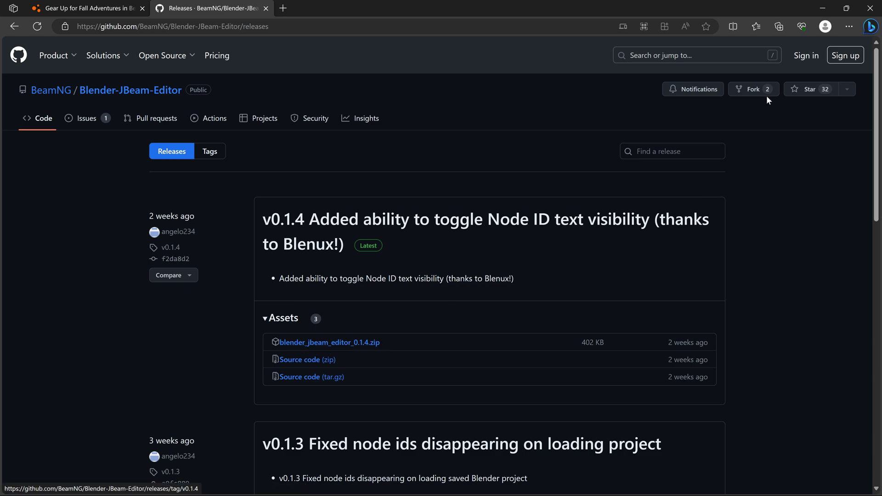
{"action": "left_click", "coordinate": [822, 8]}
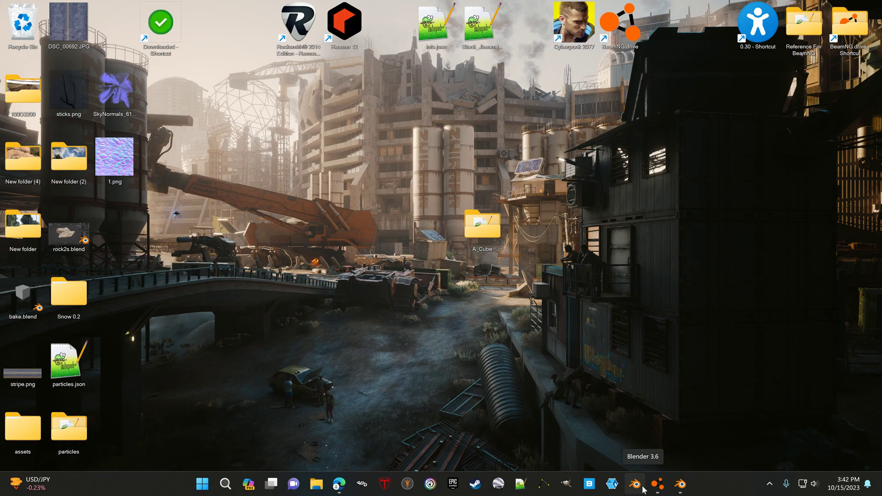
- Close the Bollard_x_2 file with Don't Save and relaunch Blender past the splash screen
{"action": "left_click", "coordinate": [678, 487]}
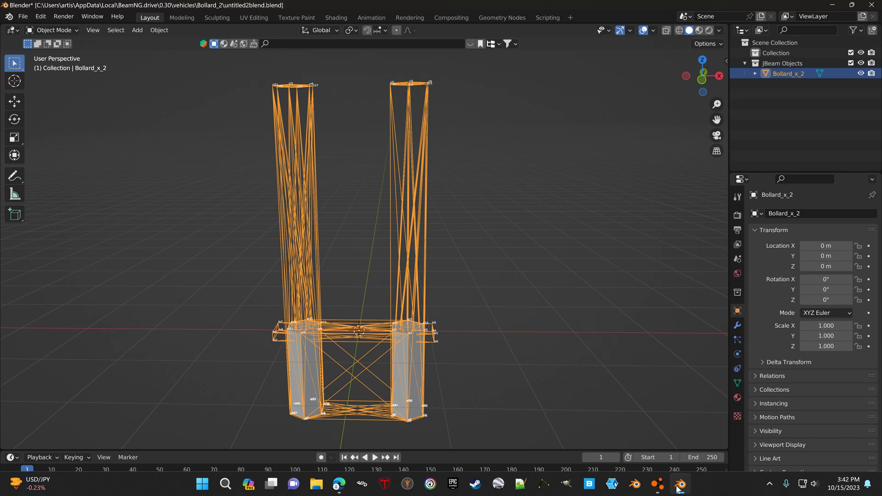
{"action": "left_click", "coordinate": [21, 19]}
{"action": "mouse_move", "coordinate": [27, 28]}
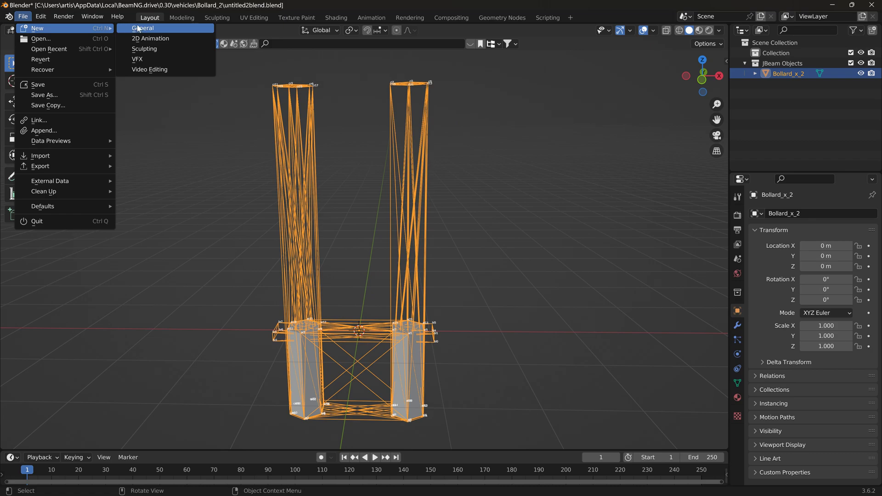
{"action": "left_click", "coordinate": [871, 4]}
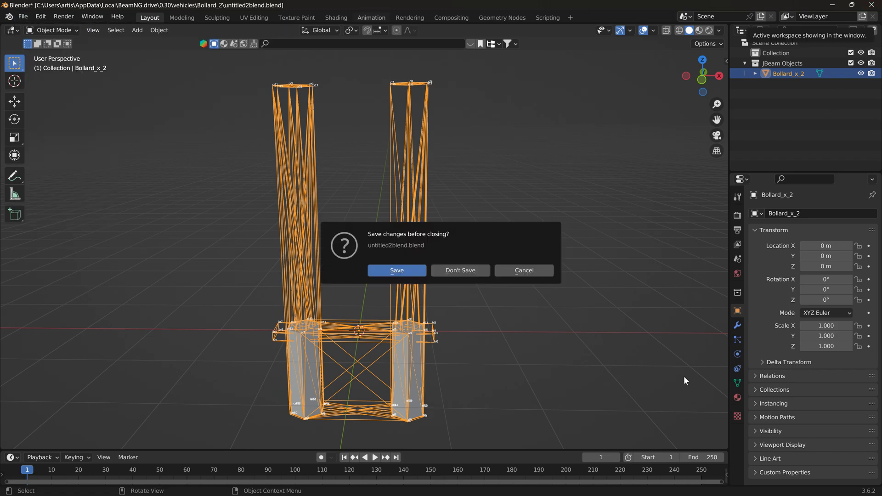
{"action": "left_click", "coordinate": [461, 273]}
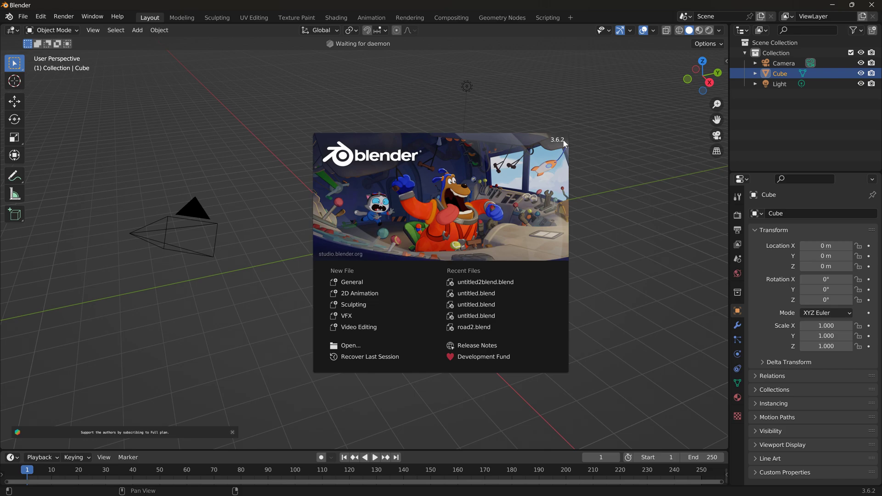
{"action": "left_click", "coordinate": [265, 140]}
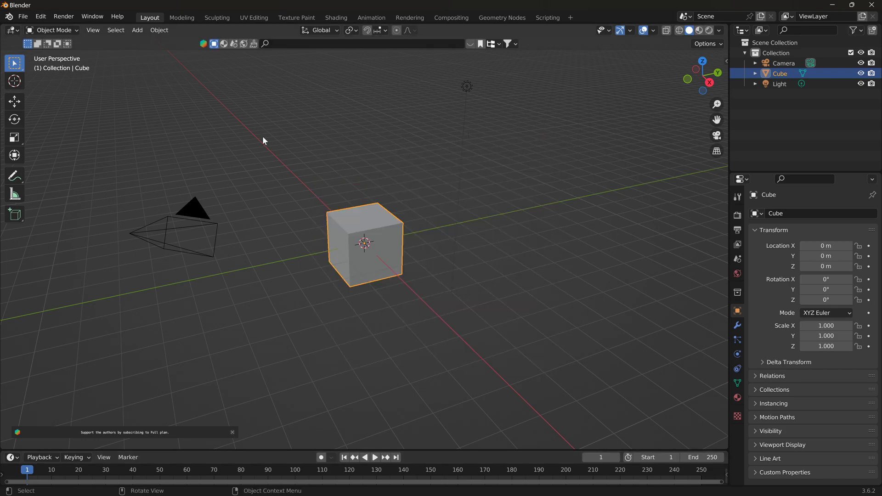
- Open Preferences on the Add-ons page and scroll down the add-on list and back up
{"action": "left_click", "coordinate": [24, 18]}
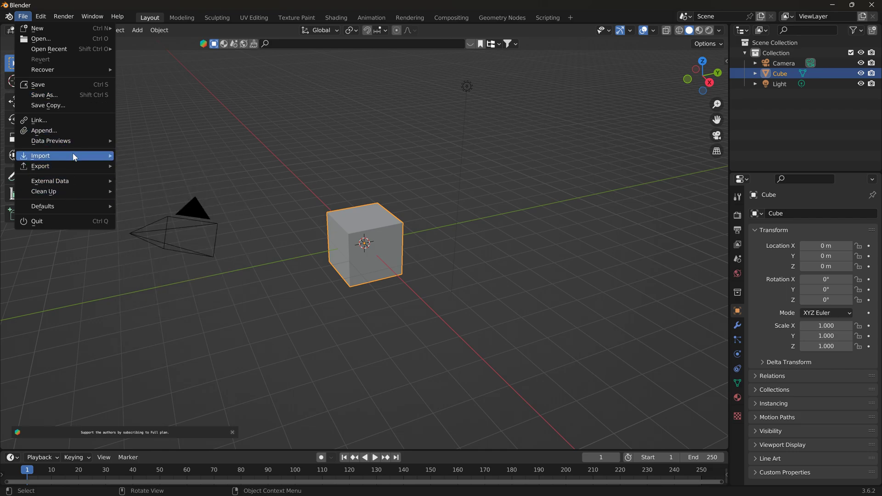
{"action": "mouse_move", "coordinate": [41, 17]}
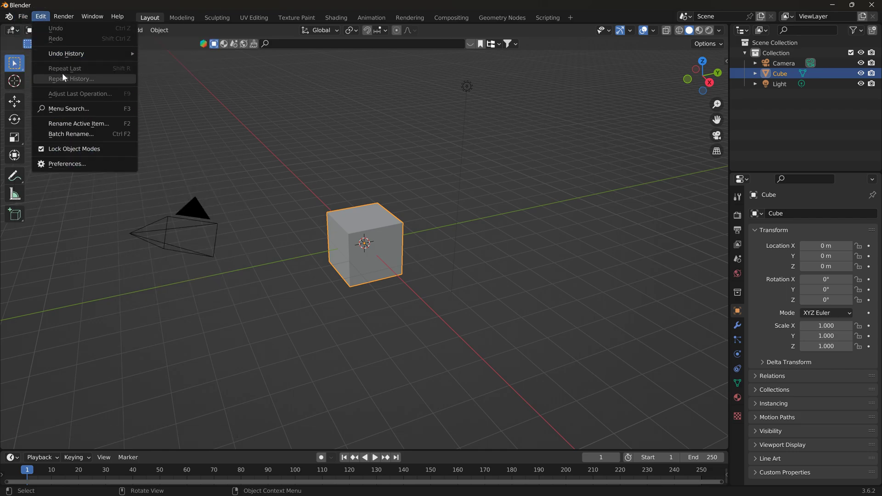
{"action": "left_click", "coordinate": [68, 164]}
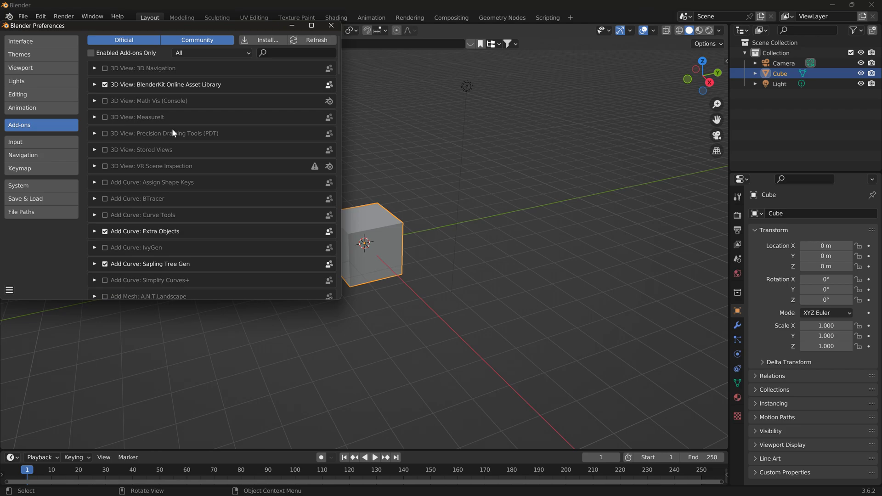
{"action": "scroll", "coordinate": [255, 146], "scroll_direction": "down", "scroll_amount": 8}
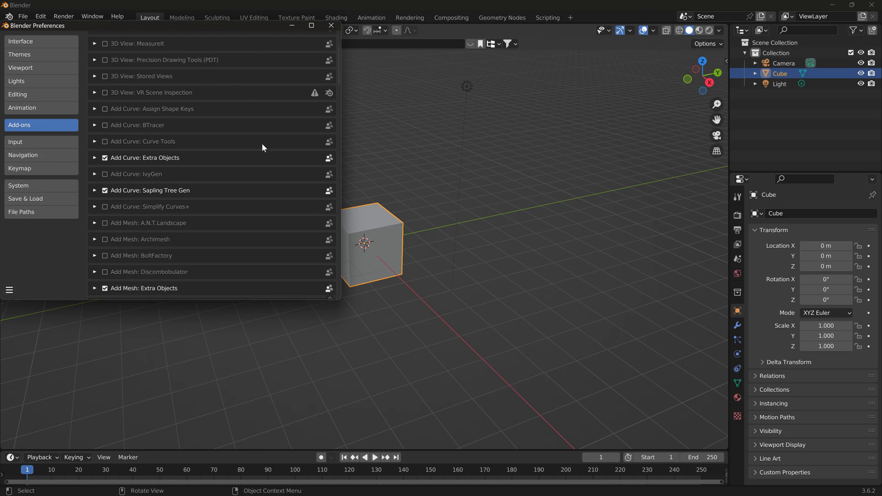
{"action": "scroll", "coordinate": [266, 148], "scroll_direction": "down", "scroll_amount": 11}
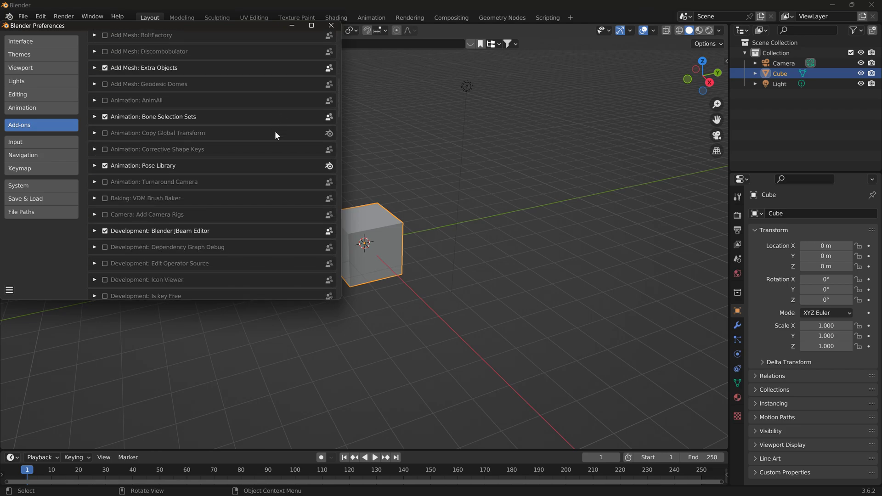
{"action": "scroll", "coordinate": [279, 132], "scroll_direction": "down", "scroll_amount": 13}
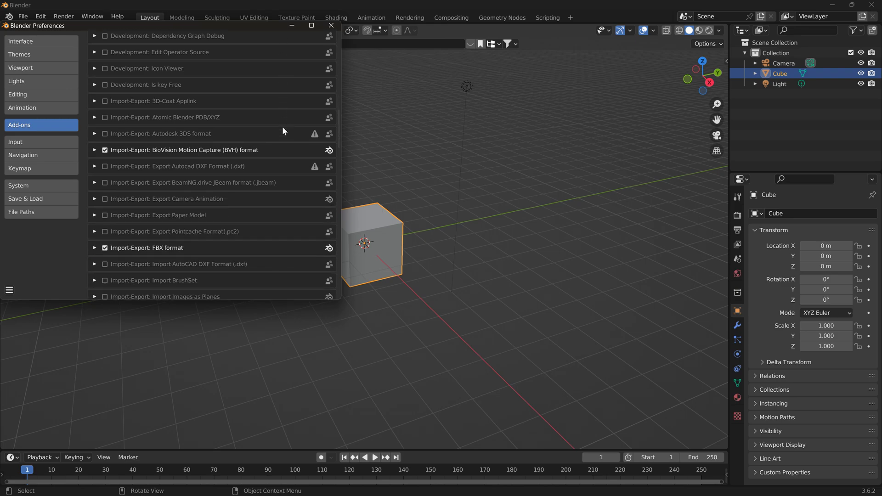
{"action": "scroll", "coordinate": [282, 131], "scroll_direction": "down", "scroll_amount": 12}
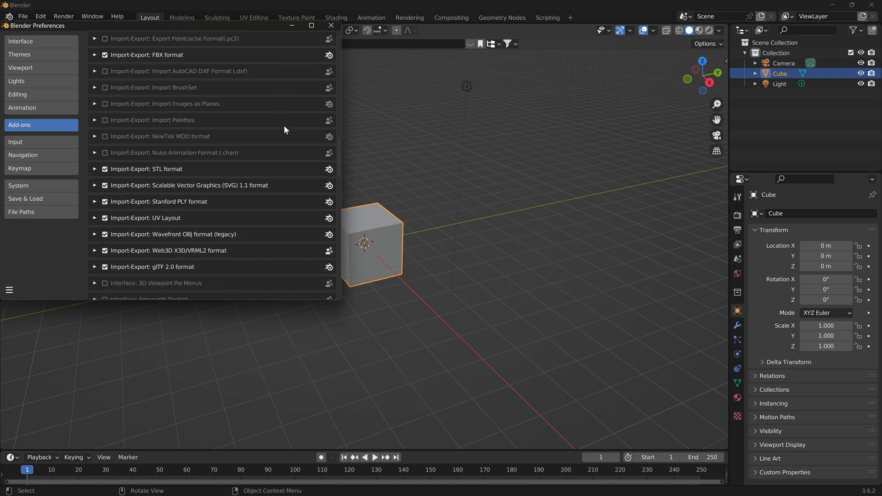
{"action": "scroll", "coordinate": [289, 128], "scroll_direction": "down", "scroll_amount": 8}
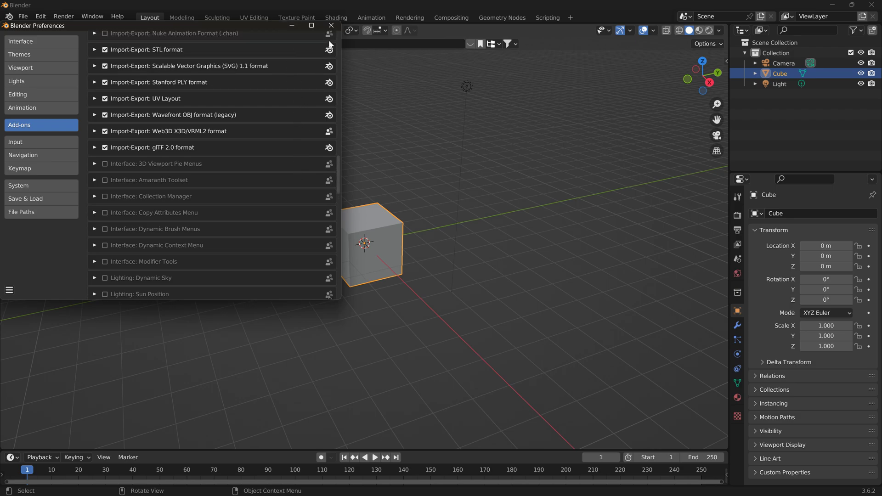
{"action": "scroll", "coordinate": [199, 118], "scroll_direction": "up", "scroll_amount": 2}
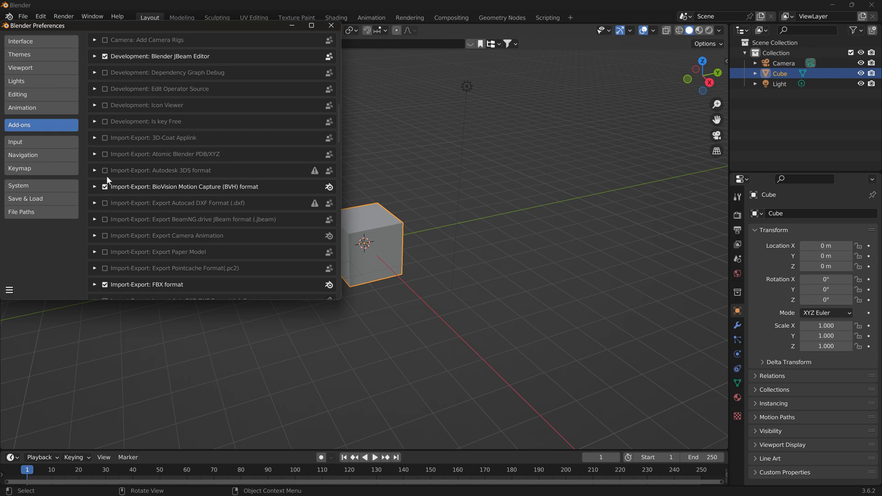
{"action": "scroll", "coordinate": [107, 179], "scroll_direction": "up", "scroll_amount": 8}
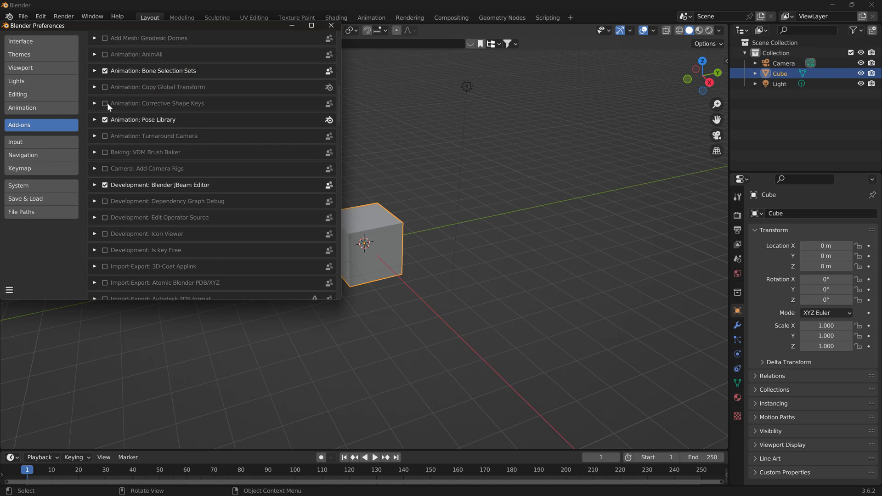
{"action": "scroll", "coordinate": [113, 100], "scroll_direction": "up", "scroll_amount": 9}
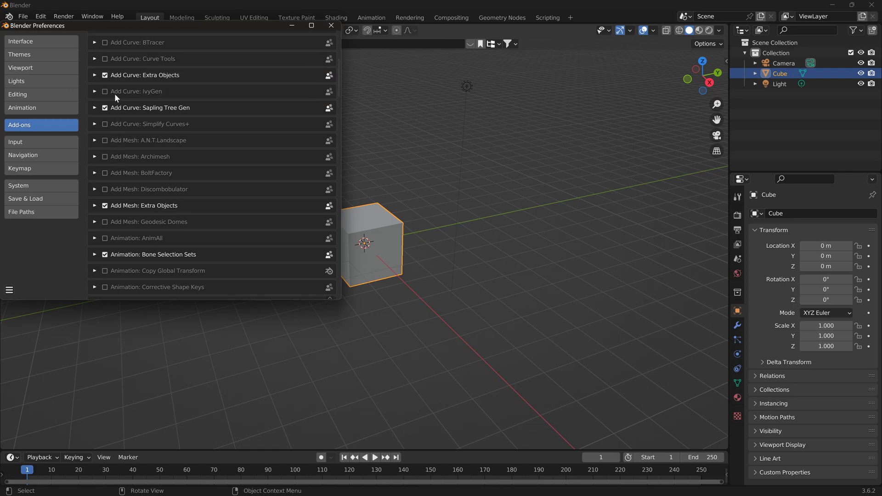
{"action": "scroll", "coordinate": [116, 98], "scroll_direction": "up", "scroll_amount": 4}
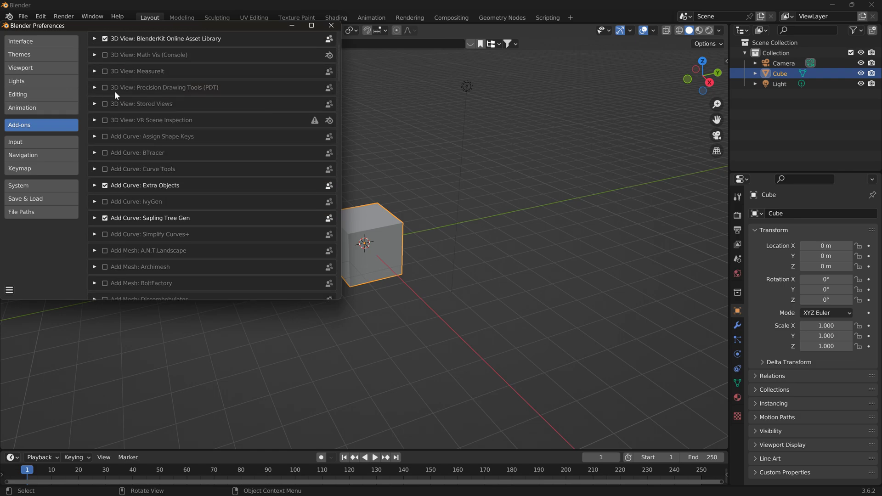
{"action": "scroll", "coordinate": [339, 51], "scroll_direction": "up", "scroll_amount": 3}
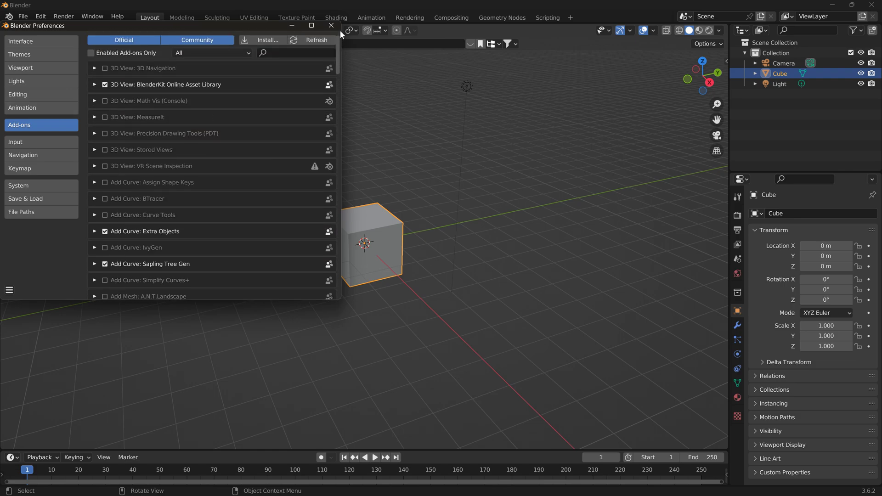
- Locate blender_jbeam_editor_0.1.4.zip in Downloads for installing, then cancel the install
{"action": "left_click", "coordinate": [264, 41]}
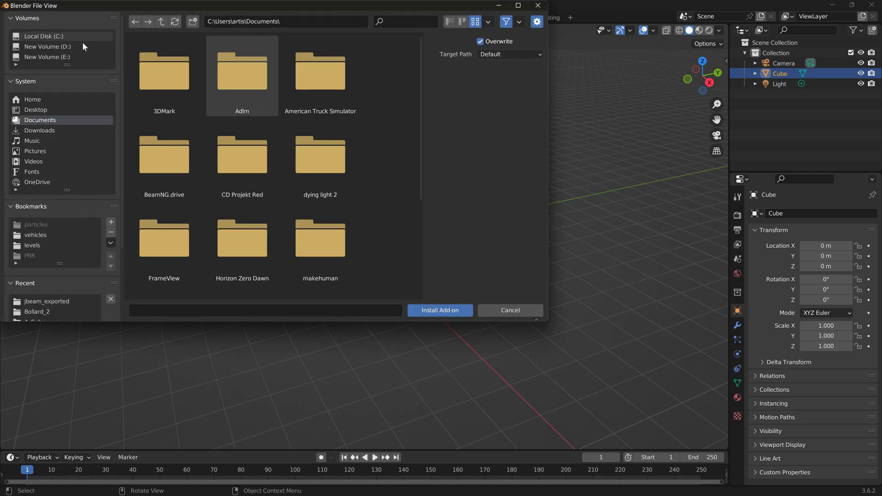
{"action": "left_click", "coordinate": [45, 130]}
{"action": "left_click", "coordinate": [318, 81]}
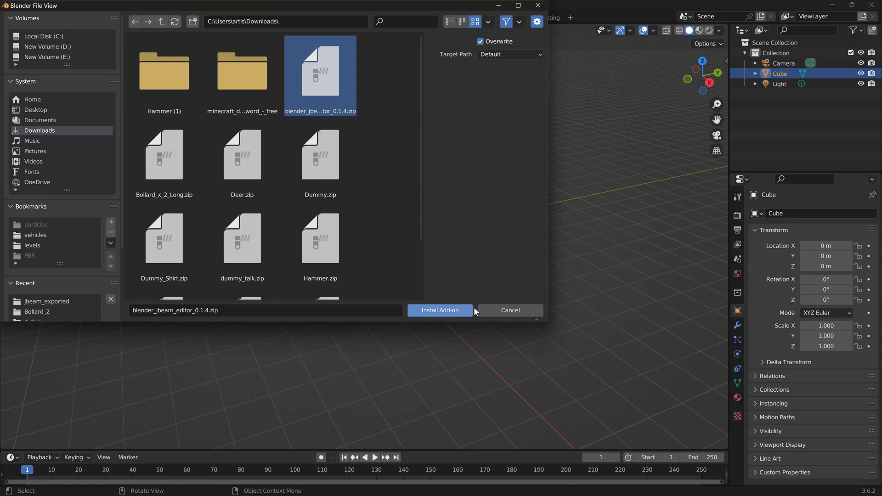
{"action": "left_click", "coordinate": [511, 310]}
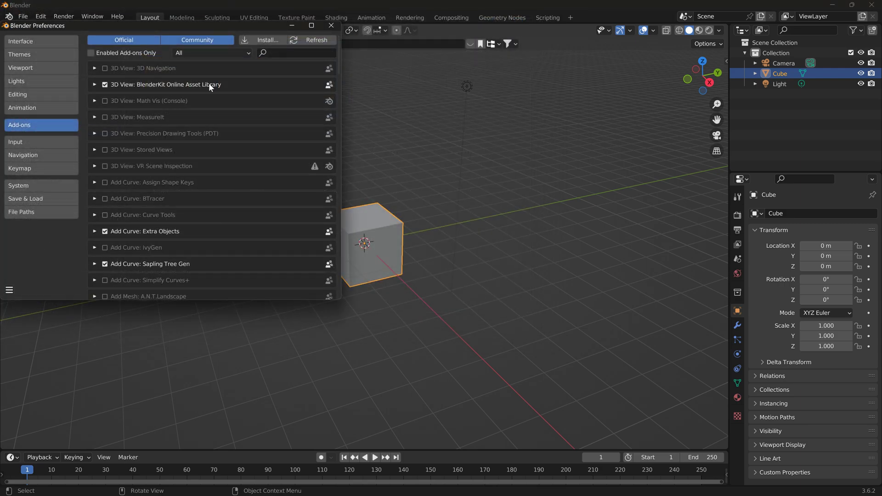
- Filter add-ons by 'jb', enable Blender JBeam Editor, and close Preferences
{"action": "left_click", "coordinate": [289, 53]}
{"action": "type", "text": "jb"}
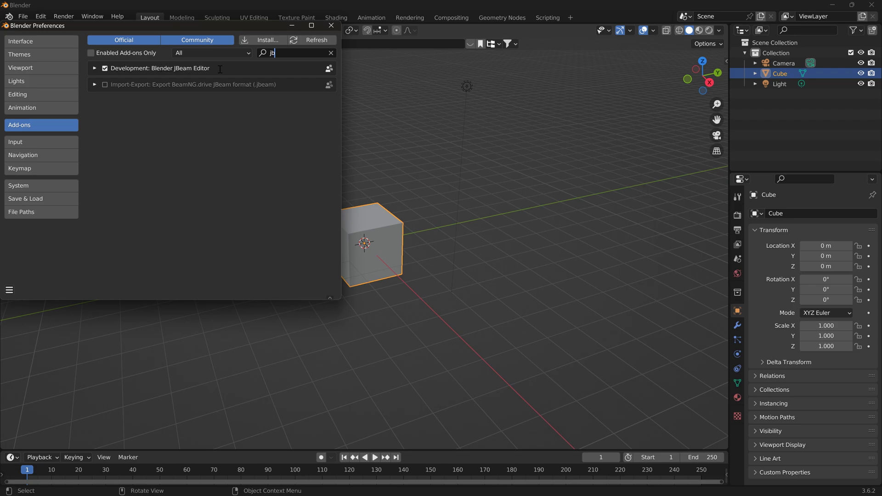
{"action": "left_click", "coordinate": [105, 69]}
{"action": "left_click", "coordinate": [331, 25]}
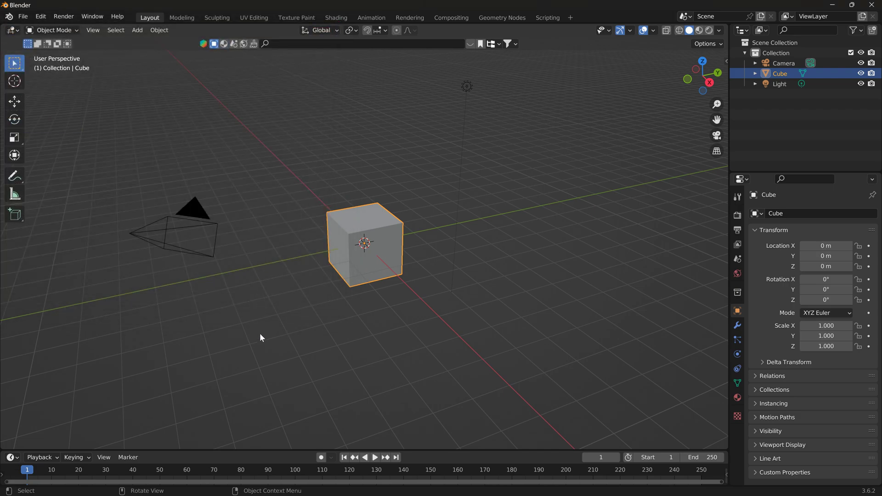
- Delete the default Camera and Light, then select the Cube
{"action": "left_click_drag", "start_coordinate": [126, 305], "coordinate": [189, 186]}
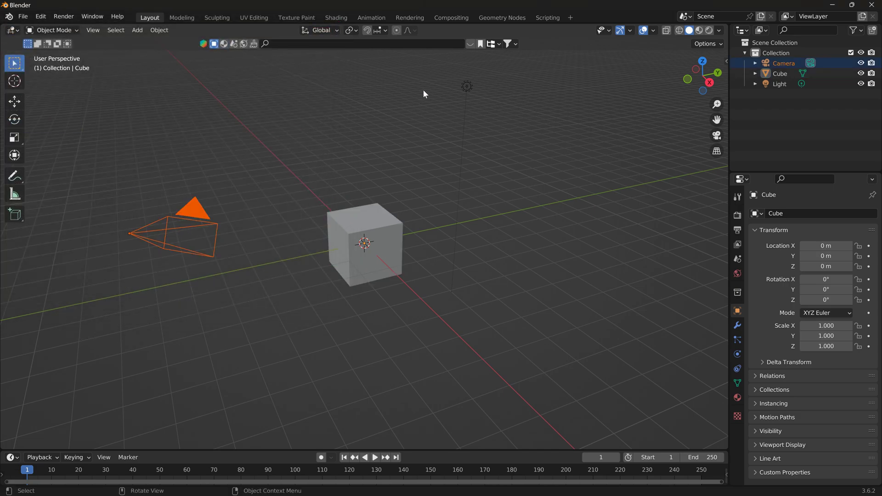
{"action": "key", "text": "Delete"}
{"action": "left_click", "coordinate": [466, 87]}
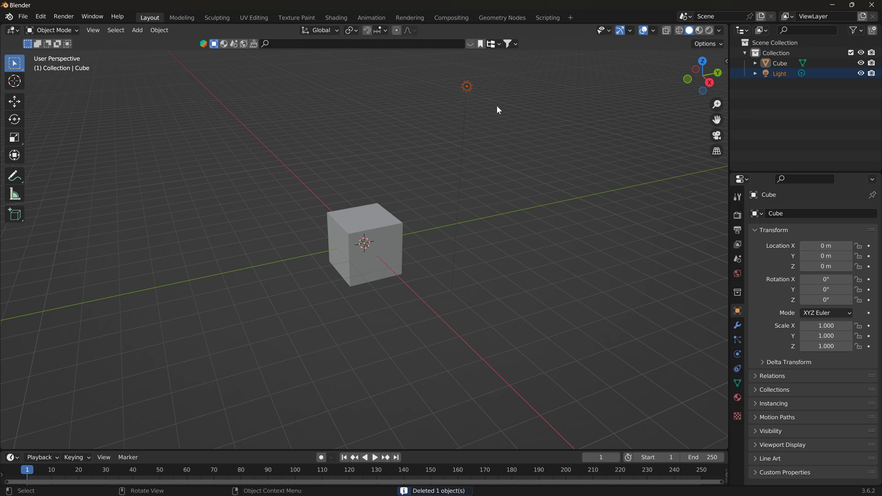
{"action": "key", "text": "Delete"}
{"action": "left_click_drag", "start_coordinate": [329, 180], "coordinate": [410, 283]}
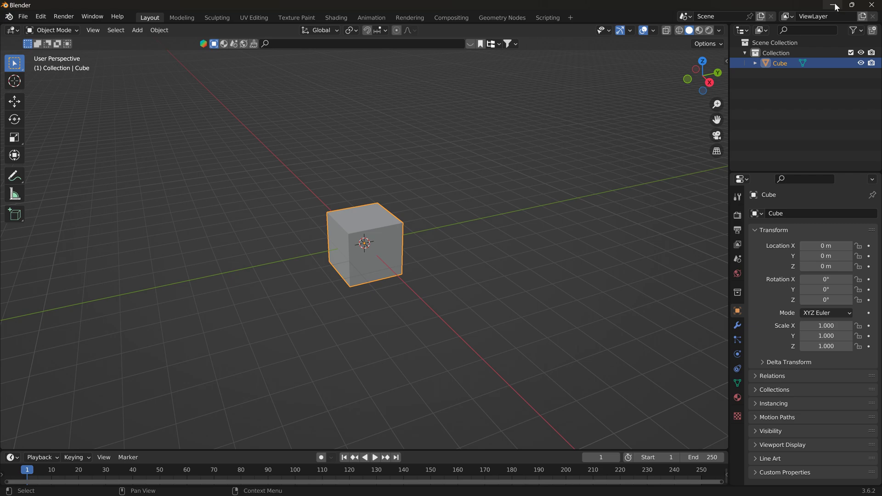
- Delete the Cube and import Bollard_2.jbeam from the Bollard_2 folder
{"action": "key", "text": "Delete"}
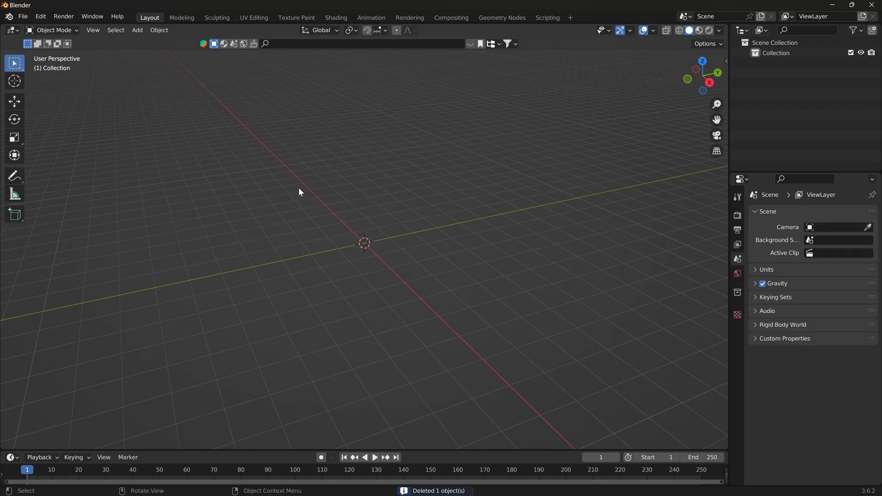
{"action": "left_click", "coordinate": [22, 16]}
{"action": "mouse_move", "coordinate": [59, 157]}
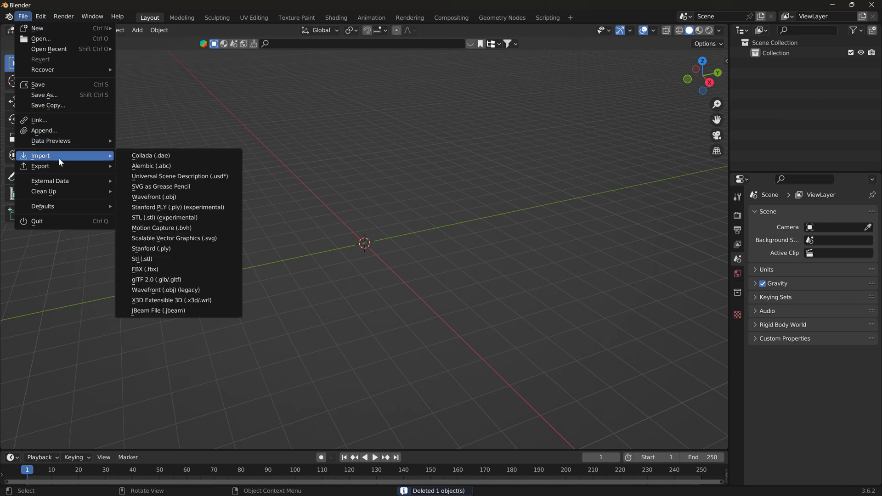
{"action": "left_click", "coordinate": [177, 312]}
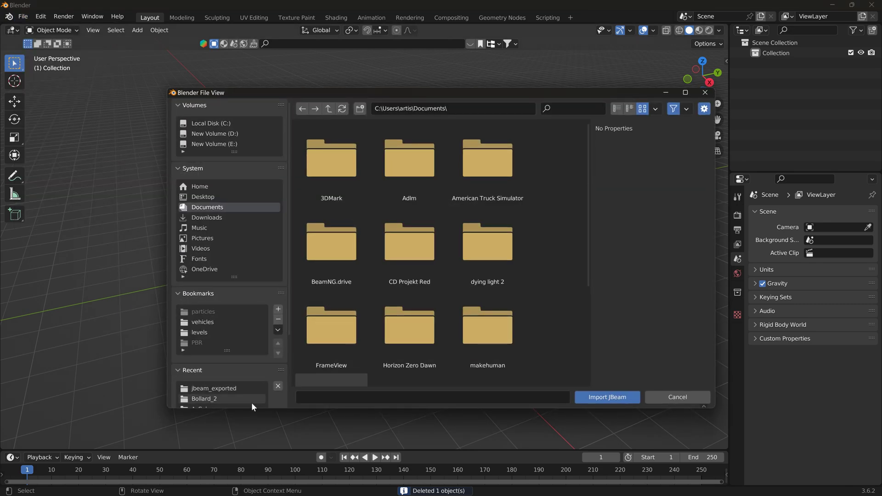
{"action": "left_click", "coordinate": [219, 389]}
{"action": "left_click", "coordinate": [204, 398]}
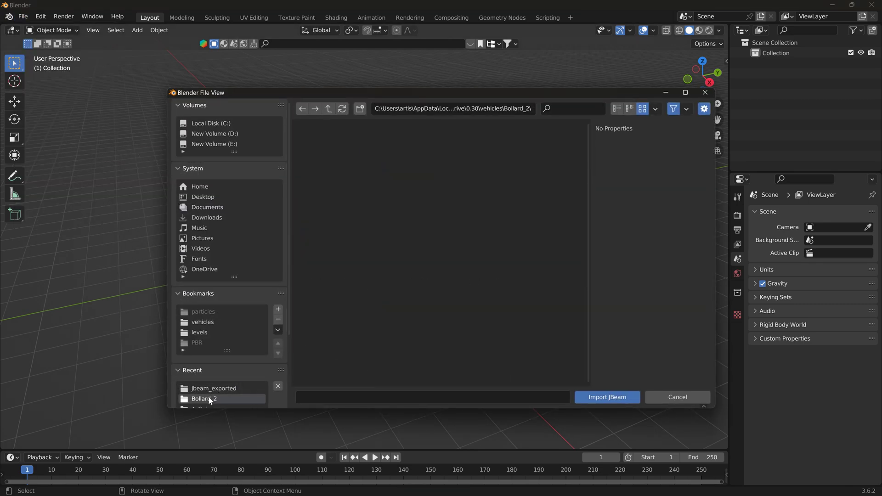
{"action": "left_click", "coordinate": [410, 179]}
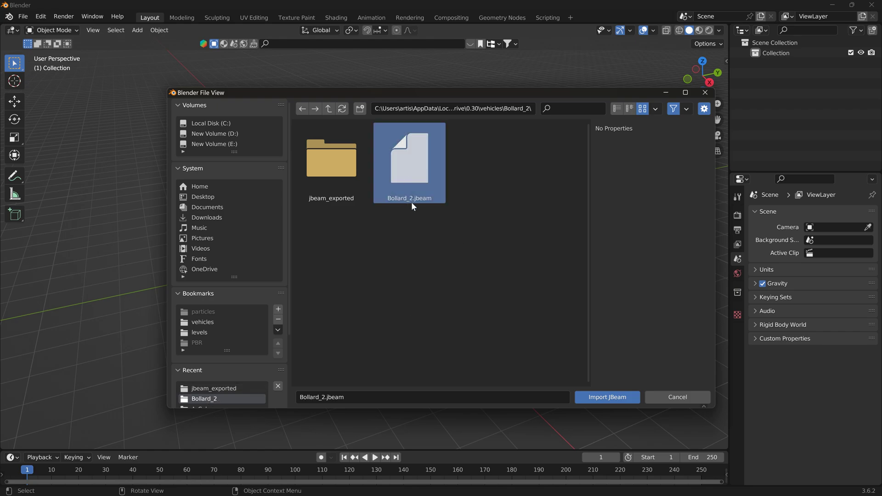
{"action": "left_click", "coordinate": [596, 398]}
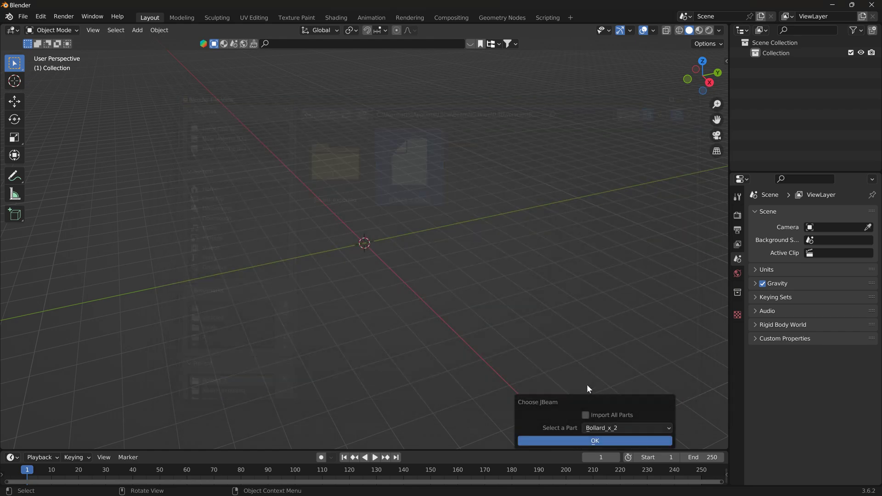
- Choose the Bollard_x_2 part to import and orbit around the imported bollard
{"action": "left_click", "coordinate": [613, 426]}
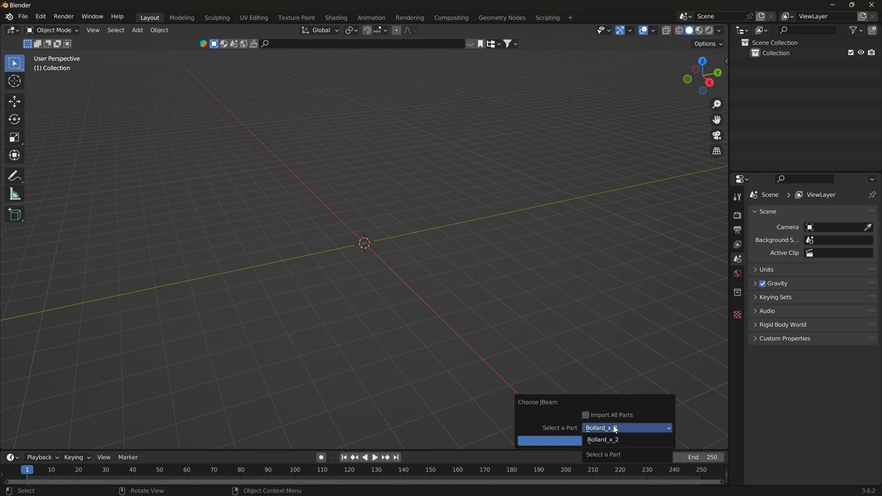
{"action": "left_click", "coordinate": [607, 437]}
{"action": "left_click", "coordinate": [608, 440]}
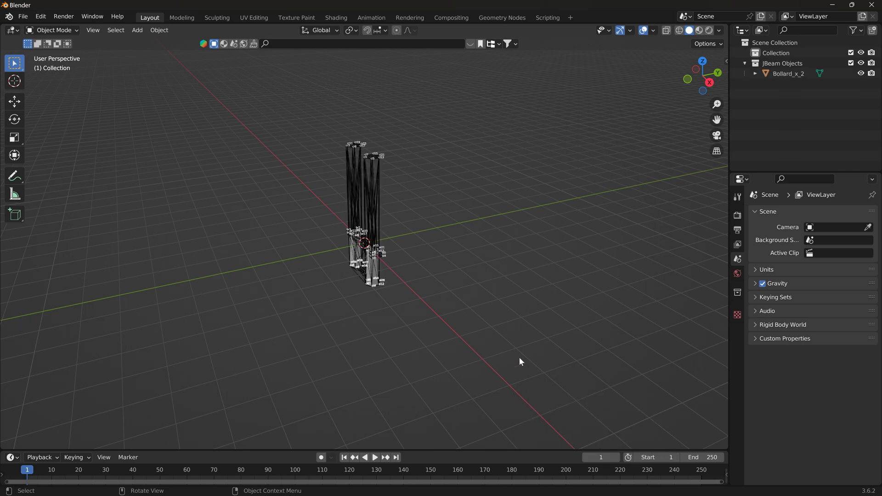
{"action": "middle_click_drag", "start_coordinate": [477, 299], "coordinate": [324, 247]}
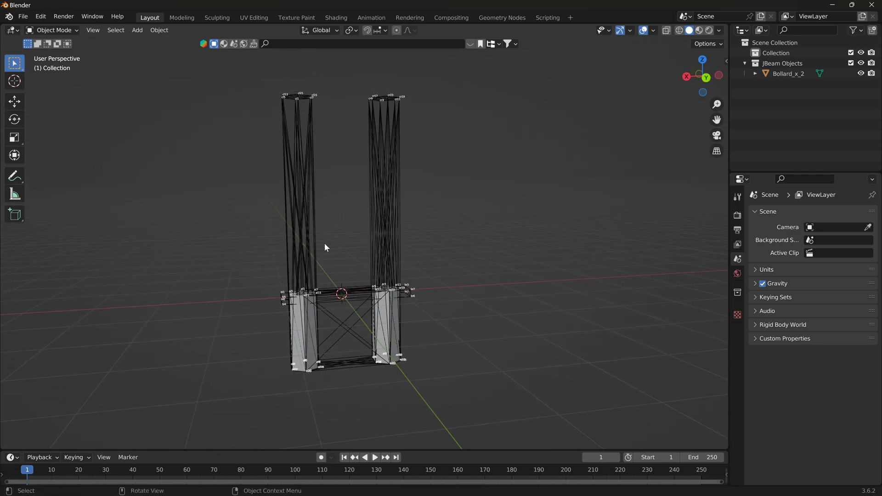
{"action": "left_click", "coordinate": [63, 32]}
{"action": "left_click", "coordinate": [25, 18]}
- Import untitled.dae as a Collada file from the Bollard_2 folder and orbit around the bollards
{"action": "mouse_move", "coordinate": [80, 157]}
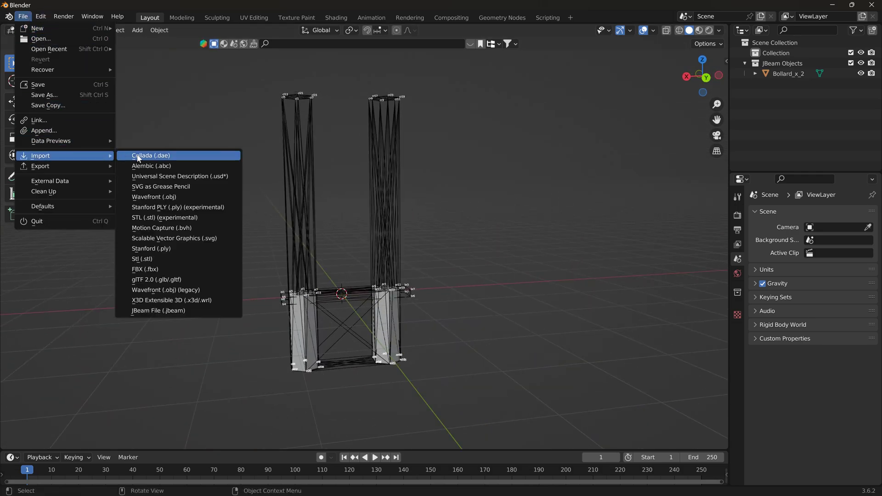
{"action": "left_click", "coordinate": [138, 156]}
{"action": "left_click", "coordinate": [221, 388]}
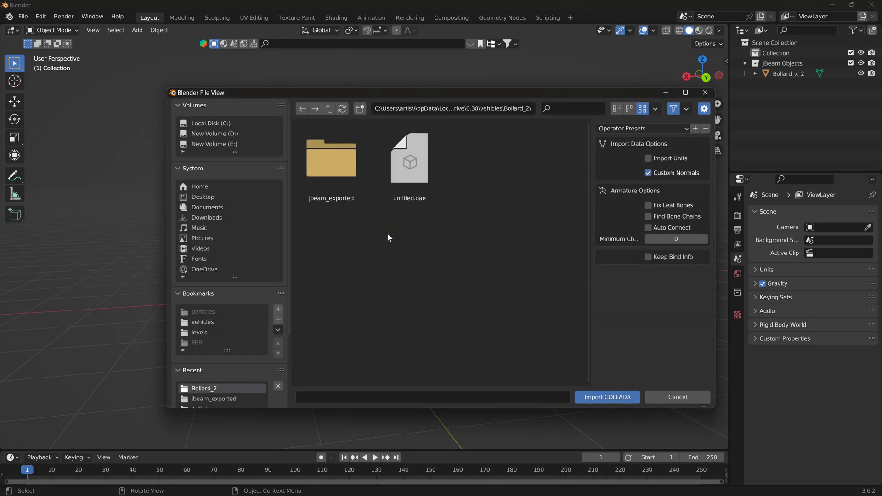
{"action": "double_click", "coordinate": [404, 201]}
{"action": "middle_click_drag", "start_coordinate": [404, 201], "coordinate": [599, 169]}
{"action": "scroll", "coordinate": [589, 208], "scroll_direction": "down", "scroll_amount": 4}
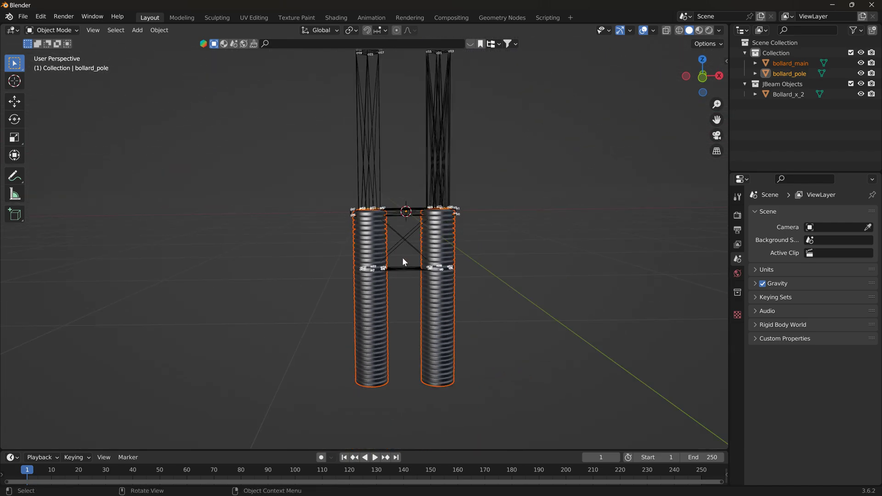
- Toggle bollard_main and bollard_pole visibility off and on, then orbit and zoom to inspect
{"action": "left_click", "coordinate": [861, 64]}
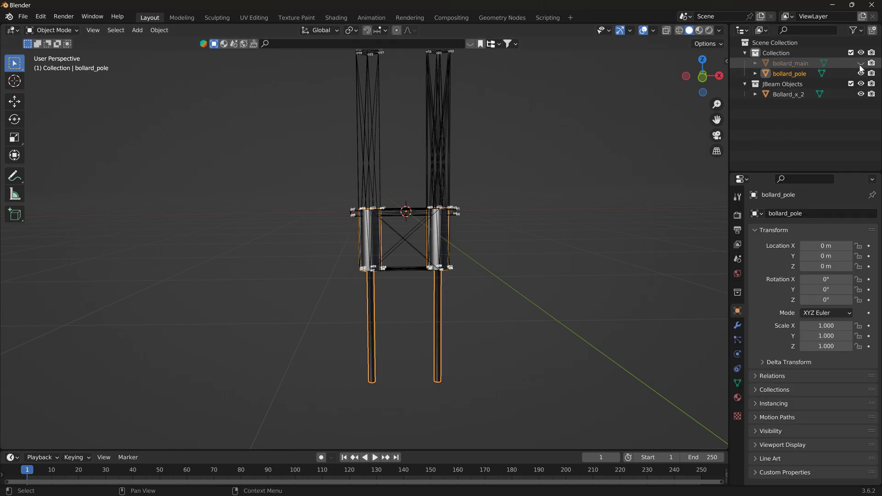
{"action": "left_click", "coordinate": [861, 74]}
{"action": "left_click", "coordinate": [861, 63]}
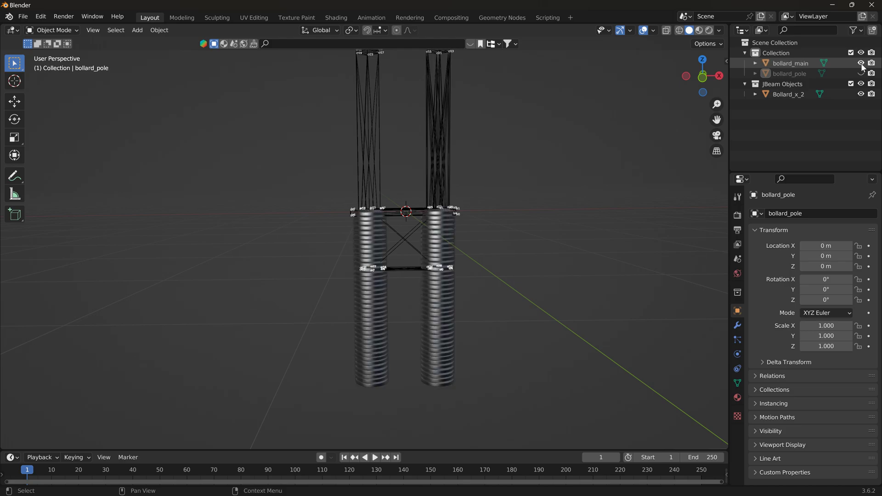
{"action": "left_click", "coordinate": [861, 74]}
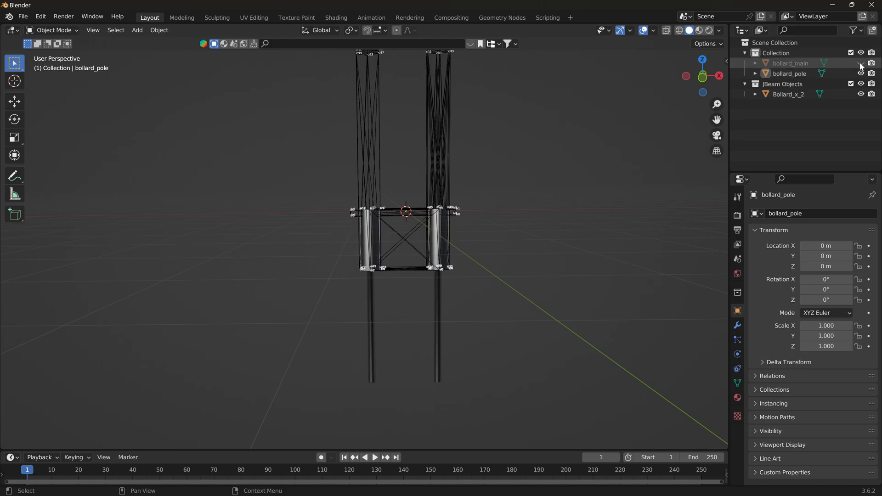
{"action": "left_click", "coordinate": [861, 63]}
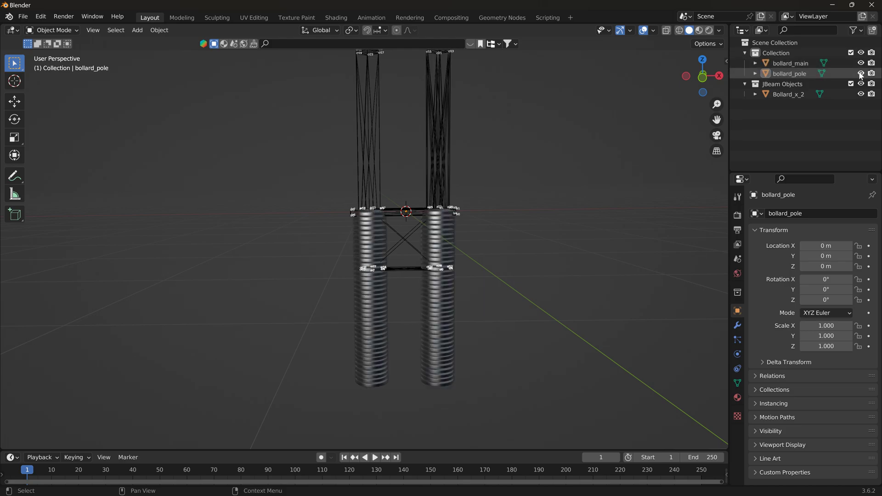
{"action": "middle_click_drag", "start_coordinate": [504, 158], "coordinate": [462, 222]}
{"action": "scroll", "coordinate": [457, 228], "scroll_direction": "up", "scroll_amount": 3}
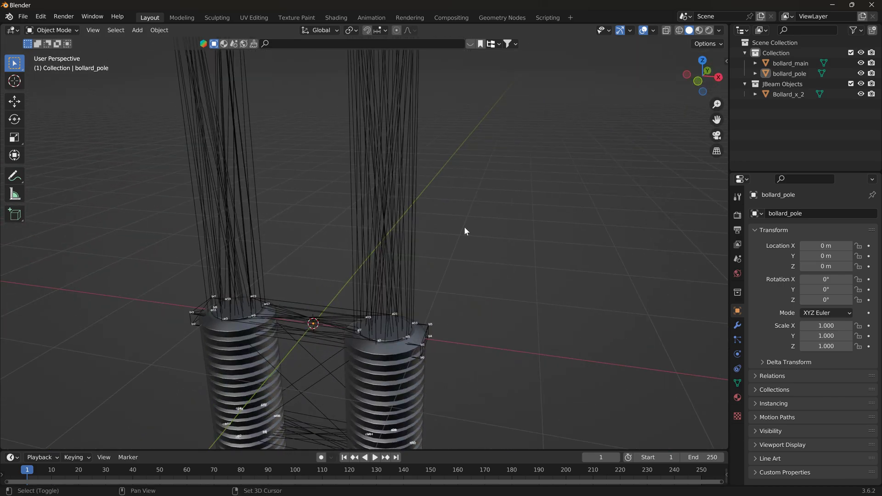
{"action": "scroll", "coordinate": [465, 216], "scroll_direction": "up", "scroll_amount": 4}
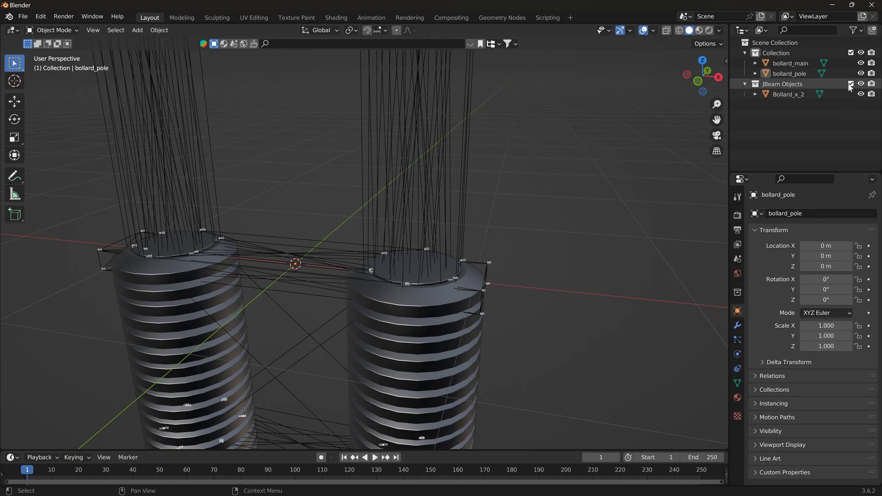
- Hide bollard_main and toggle bollard_pole and Bollard_x_2 visibility to inspect the inner cylinders
{"action": "left_click", "coordinate": [861, 63]}
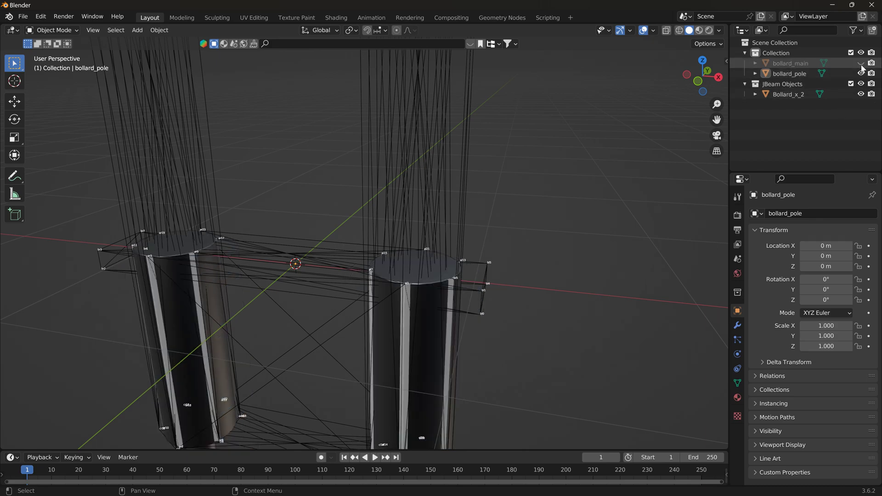
{"action": "middle_click_drag", "start_coordinate": [548, 211], "coordinate": [569, 190]}
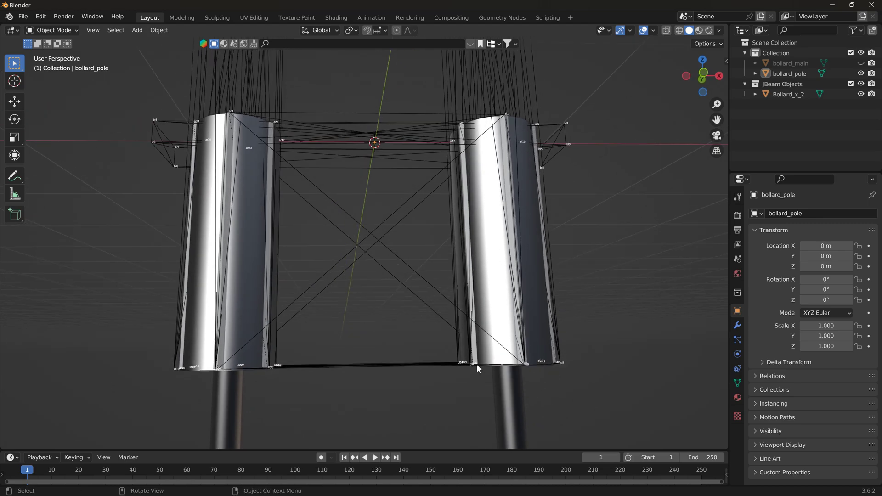
{"action": "middle_click_drag", "start_coordinate": [501, 232], "coordinate": [436, 244]}
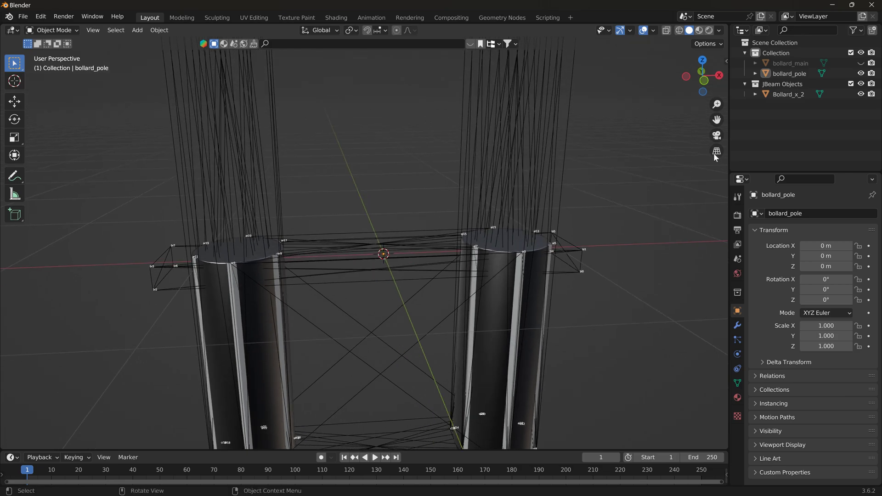
{"action": "left_click", "coordinate": [860, 95]}
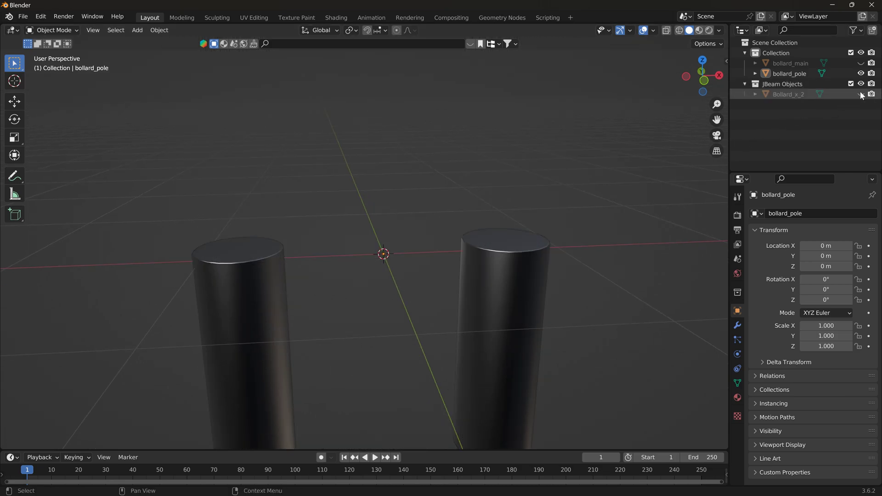
{"action": "left_click", "coordinate": [529, 263]}
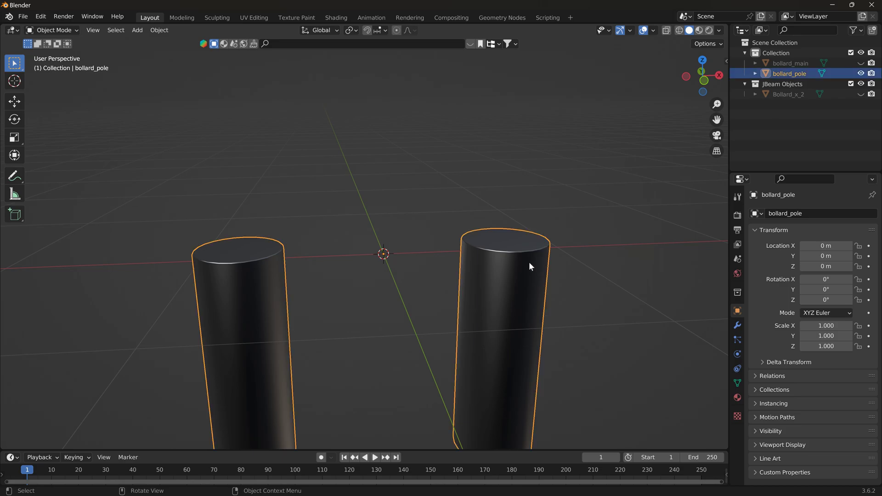
{"action": "left_click", "coordinate": [860, 74]}
{"action": "left_click", "coordinate": [861, 94]}
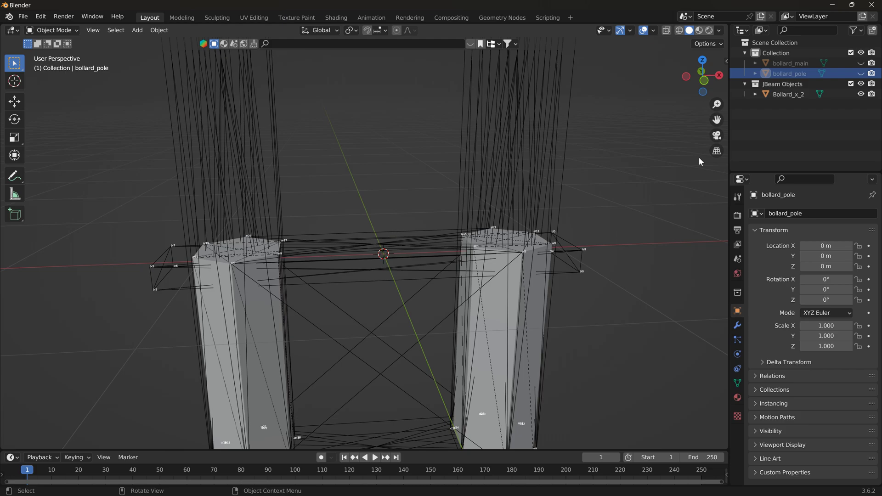
{"action": "middle_click_drag", "start_coordinate": [640, 174], "coordinate": [551, 158]}
{"action": "scroll", "coordinate": [646, 152], "scroll_direction": "up", "scroll_amount": 6}
{"action": "scroll", "coordinate": [553, 169], "scroll_direction": "up", "scroll_amount": 2}
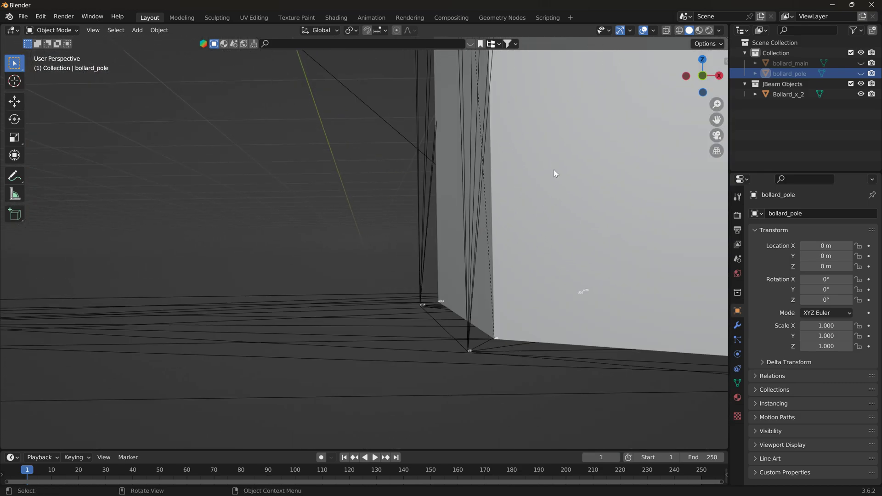
{"action": "left_click", "coordinate": [469, 351]}
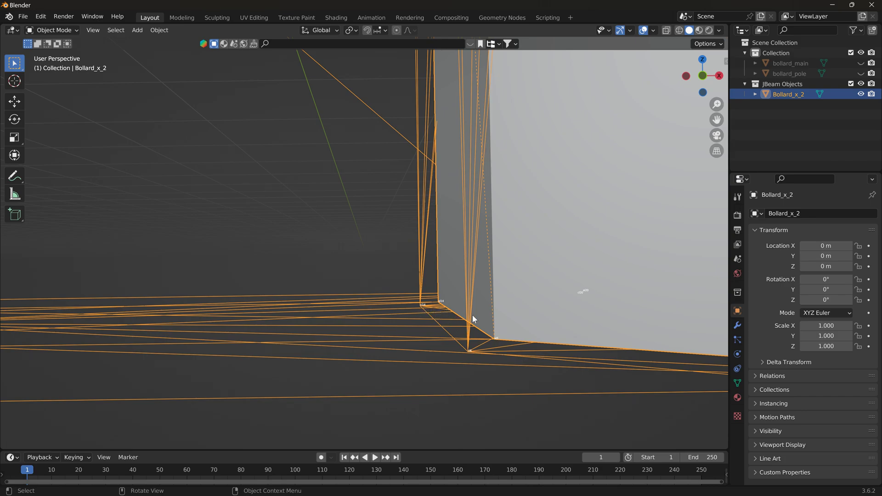
{"action": "scroll", "coordinate": [471, 317], "scroll_direction": "down", "scroll_amount": 3}
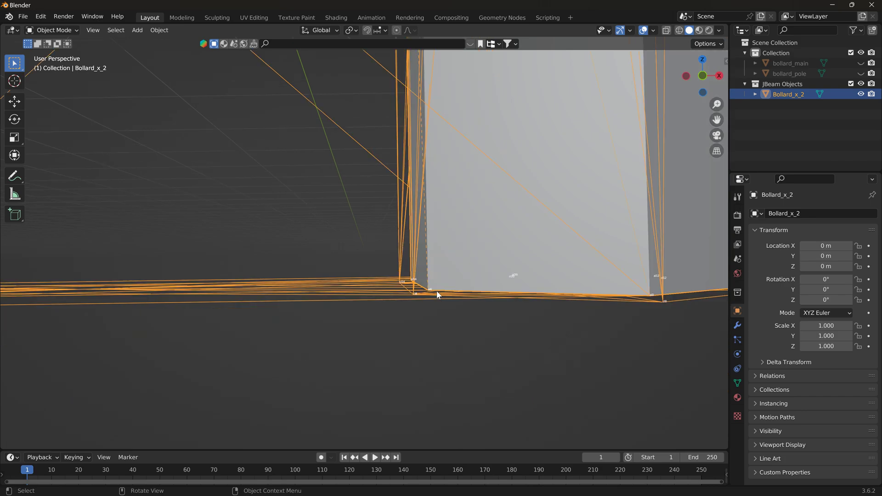
{"action": "middle_click_drag", "start_coordinate": [458, 275], "coordinate": [481, 300]}
{"action": "scroll", "coordinate": [480, 300], "scroll_direction": "down", "scroll_amount": 5}
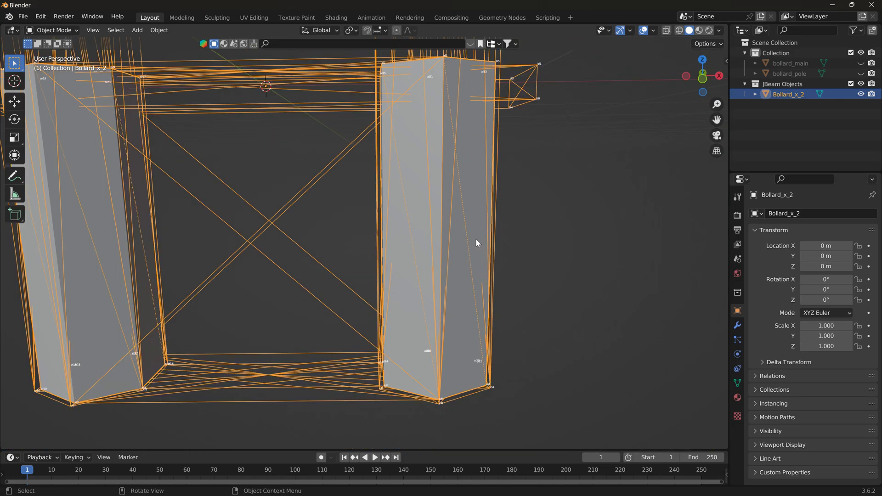
{"action": "middle_click_drag", "start_coordinate": [475, 239], "coordinate": [456, 185], "text": "shift"}
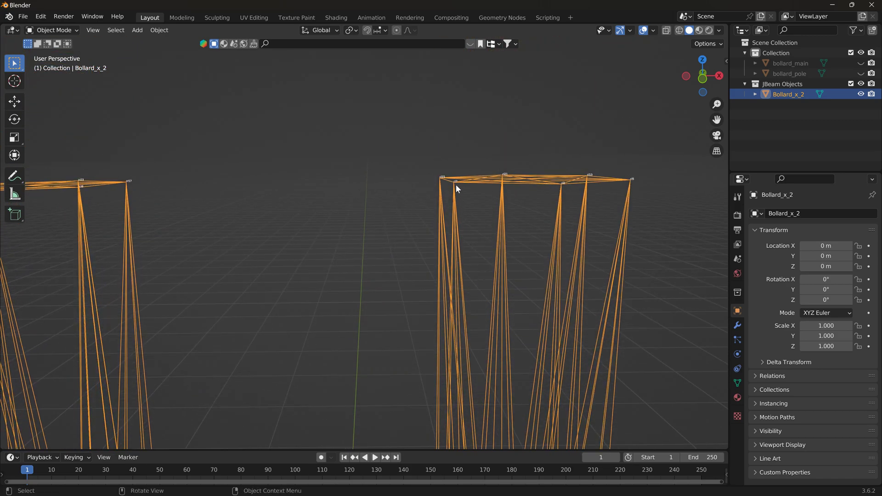
{"action": "middle_click_drag", "start_coordinate": [540, 284], "coordinate": [522, 243], "text": "shift"}
{"action": "middle_click_drag", "start_coordinate": [592, 255], "coordinate": [548, 261], "text": "shift"}
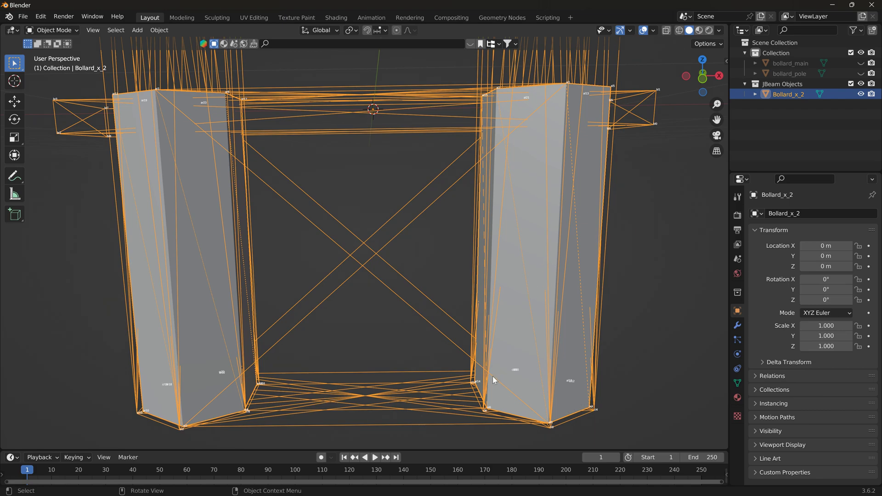
{"action": "mouse_move", "coordinate": [400, 328]}
{"action": "middle_mouse_down"}
{"action": "mouse_move", "coordinate": [407, 295]}
{"action": "mouse_move", "coordinate": [406, 321]}
{"action": "middle_mouse_up"}
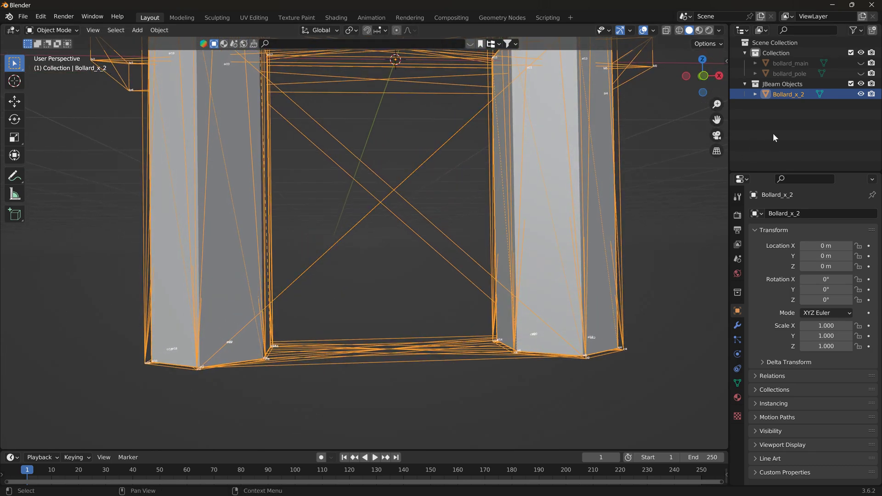
- Check bollard_pole visibility, zoom out, then show both bollard_pole and bollard_main meshes
{"action": "left_click", "coordinate": [860, 74]}
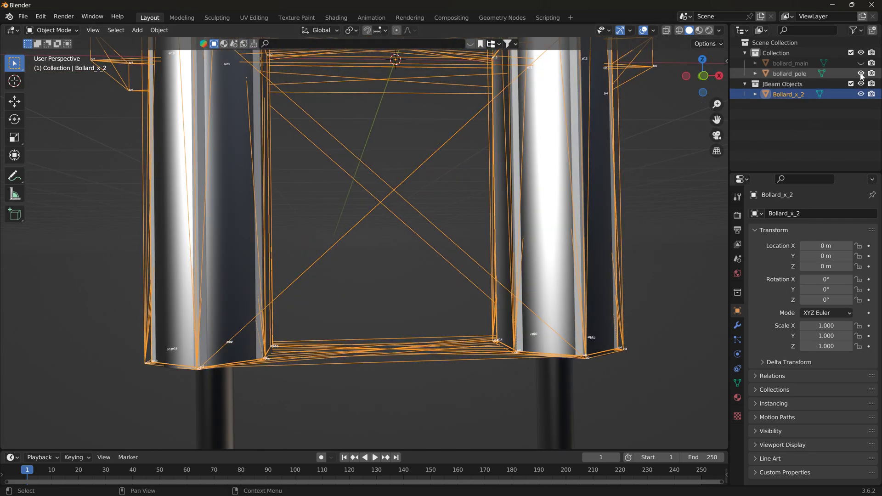
{"action": "left_click", "coordinate": [861, 73]}
{"action": "scroll", "coordinate": [600, 266], "scroll_direction": "down", "scroll_amount": 7}
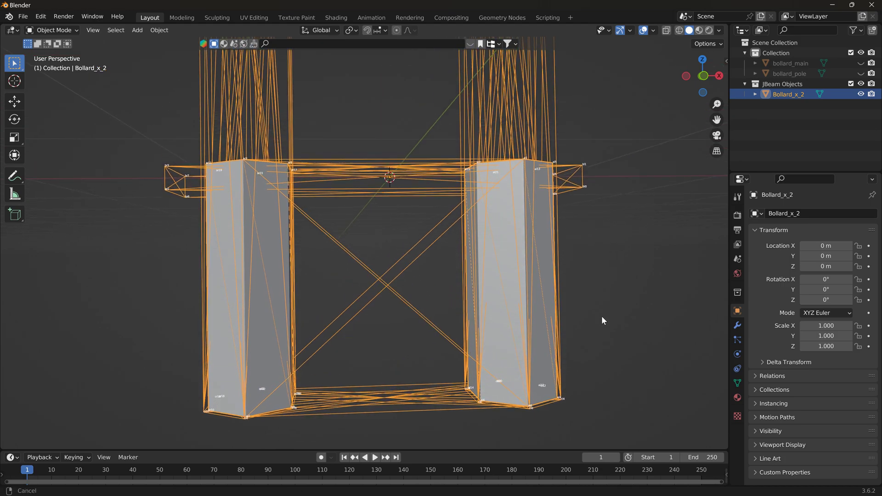
{"action": "scroll", "coordinate": [602, 315], "scroll_direction": "down", "scroll_amount": 2}
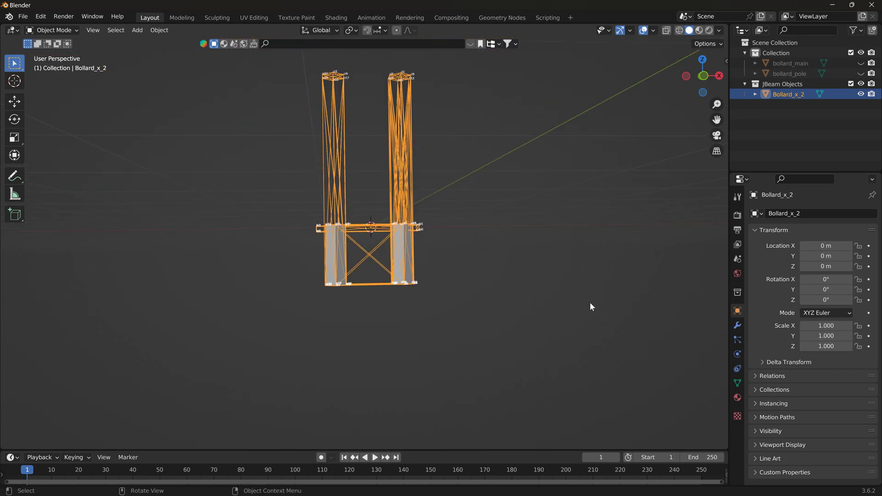
{"action": "middle_click_drag", "start_coordinate": [468, 308], "coordinate": [462, 315]}
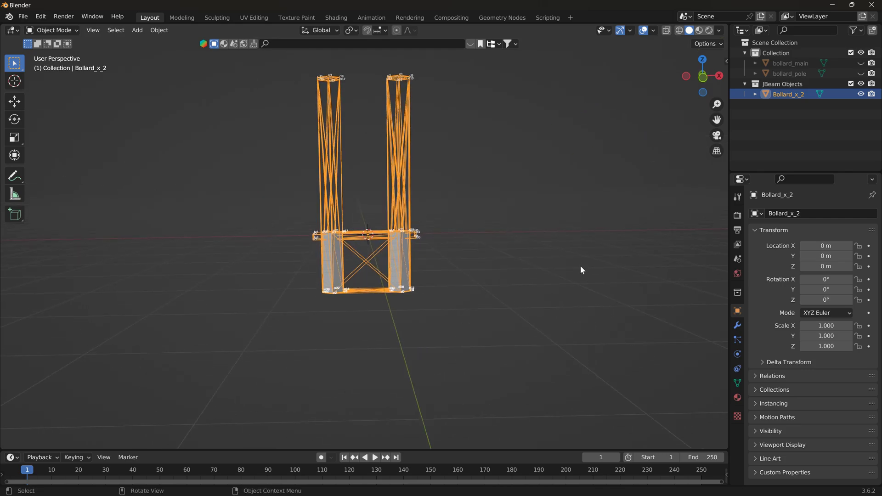
{"action": "left_click", "coordinate": [860, 74]}
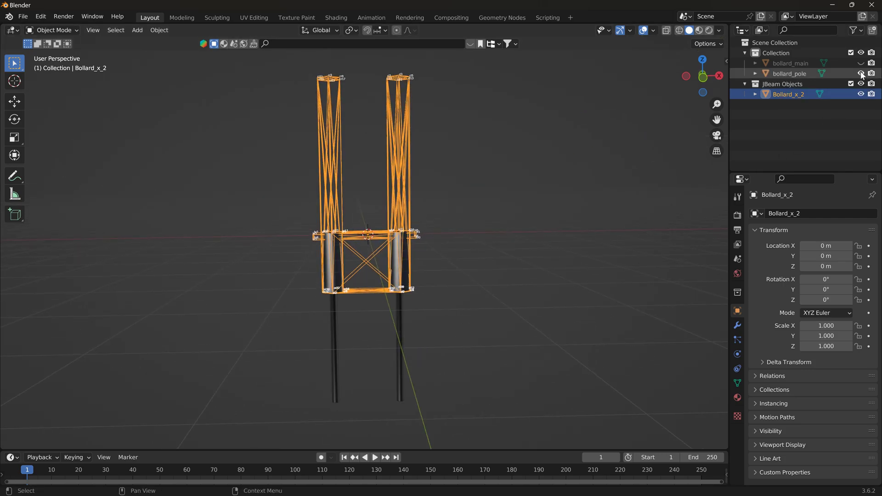
{"action": "left_click", "coordinate": [861, 63]}
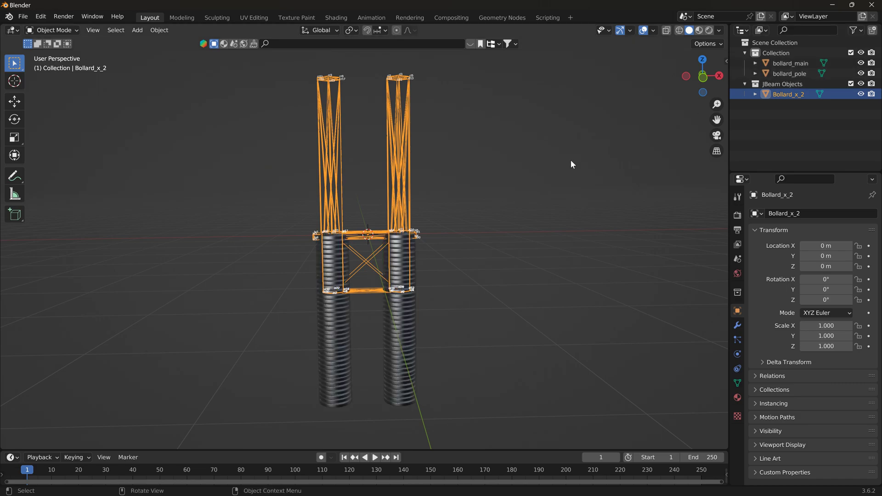
- Select all three objects and scale them uniformly to 5.066, then zoom out
{"action": "key", "text": "a"}
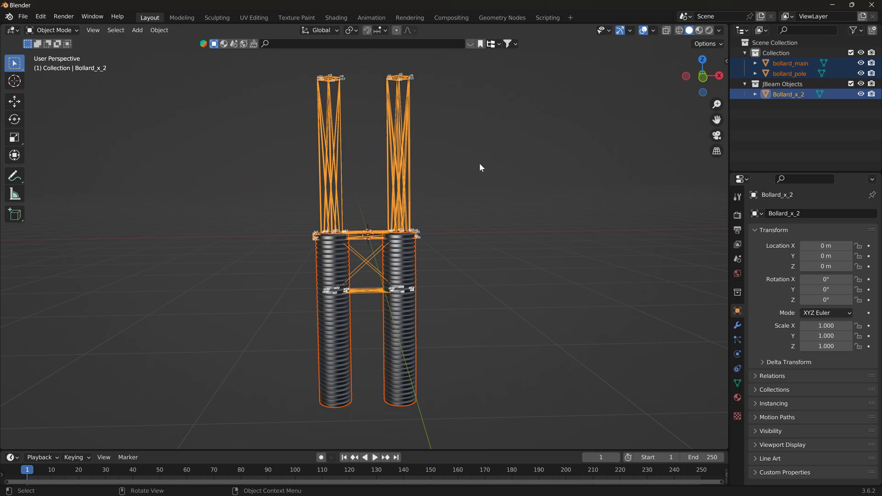
{"action": "key", "text": "s"}
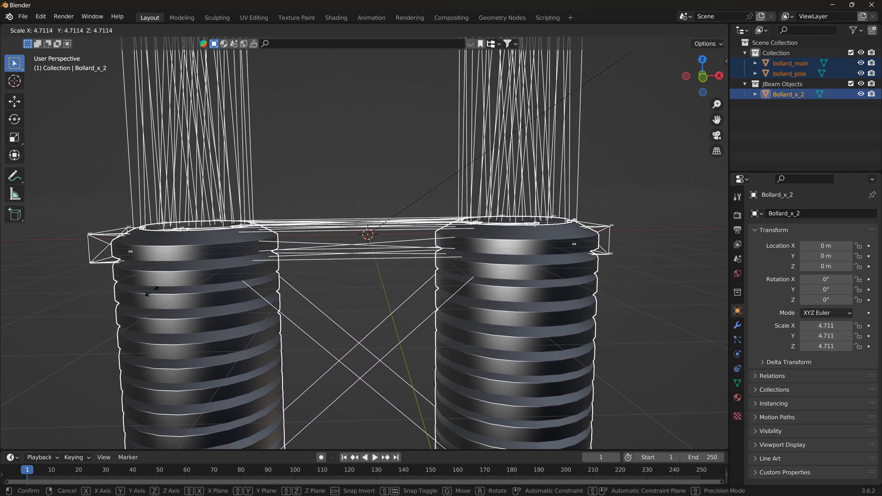
{"action": "left_click", "coordinate": [186, 257]}
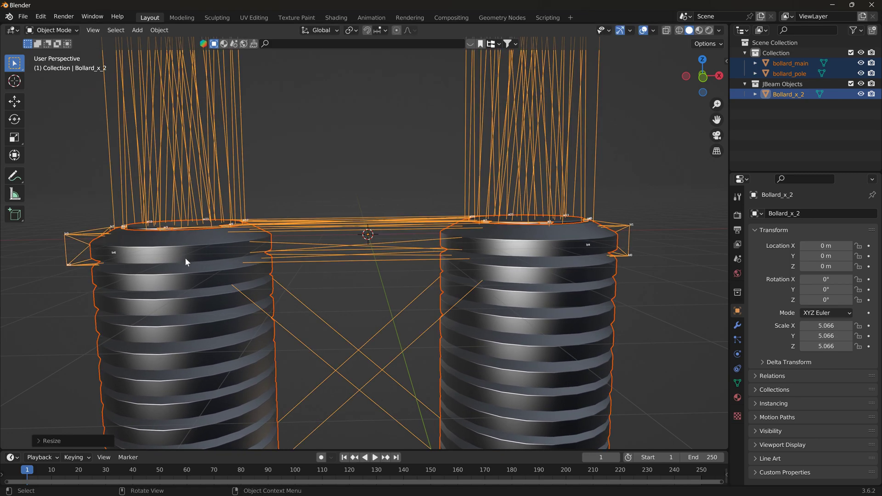
{"action": "scroll", "coordinate": [186, 258], "scroll_direction": "down", "scroll_amount": 3}
{"action": "scroll", "coordinate": [180, 260], "scroll_direction": "down", "scroll_amount": 5}
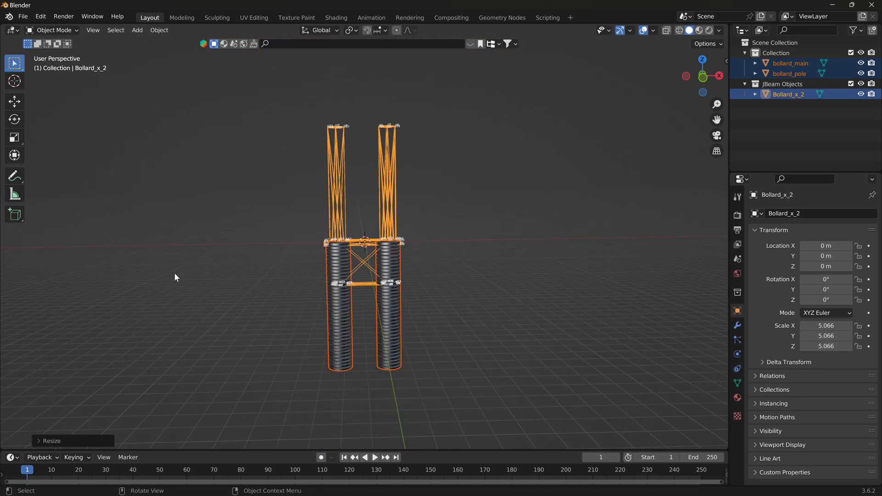
- Apply All Transforms to bollard_main, bollard_pole and Bollard_x_2, then select bollard_pole
{"action": "left_click", "coordinate": [804, 63]}
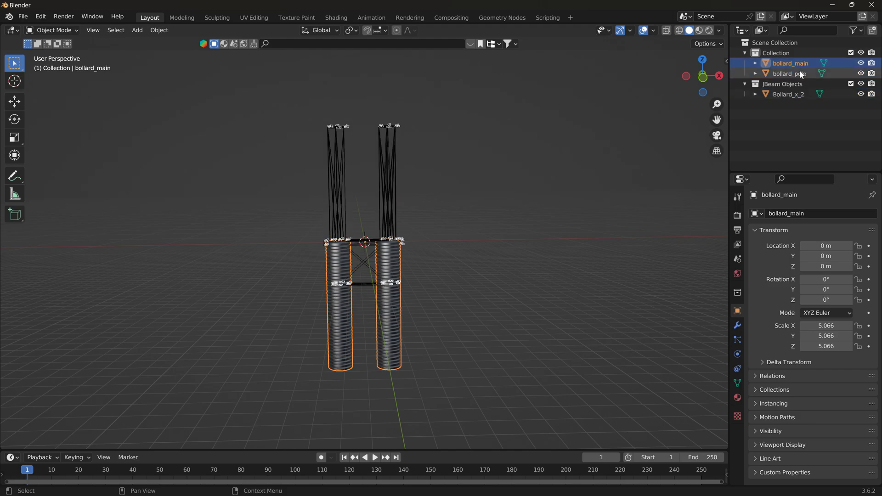
{"action": "left_click", "coordinate": [788, 94], "text": "shift"}
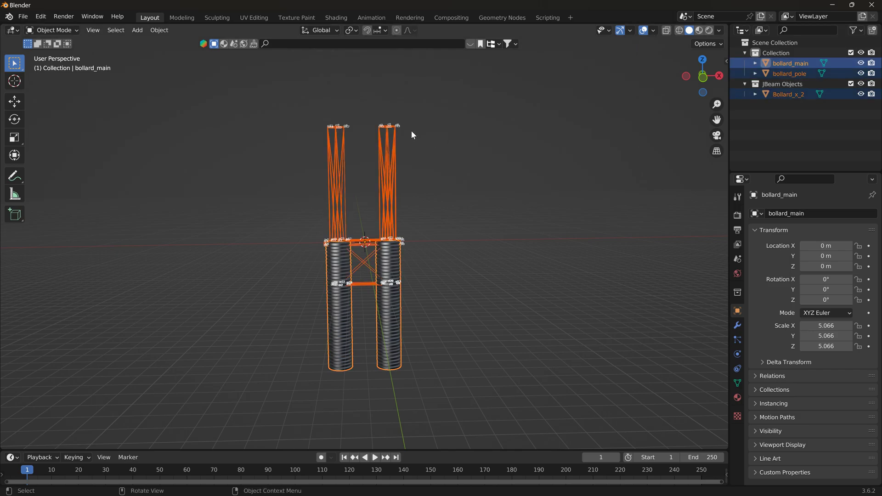
{"action": "left_click", "coordinate": [158, 30]}
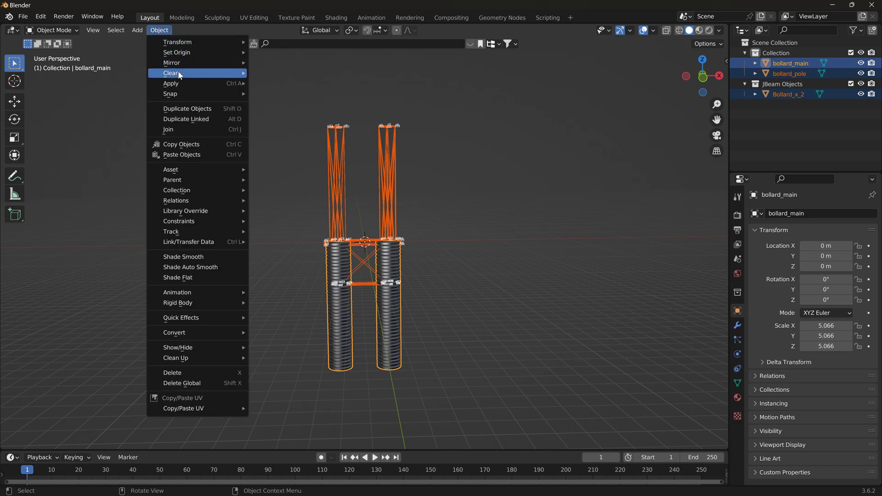
{"action": "mouse_move", "coordinate": [178, 70]}
{"action": "left_click", "coordinate": [342, 114]}
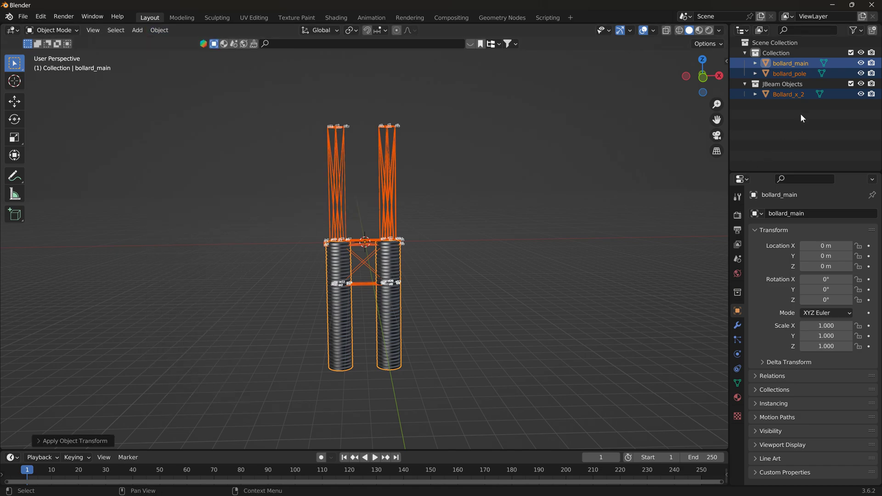
{"action": "left_click", "coordinate": [796, 74]}
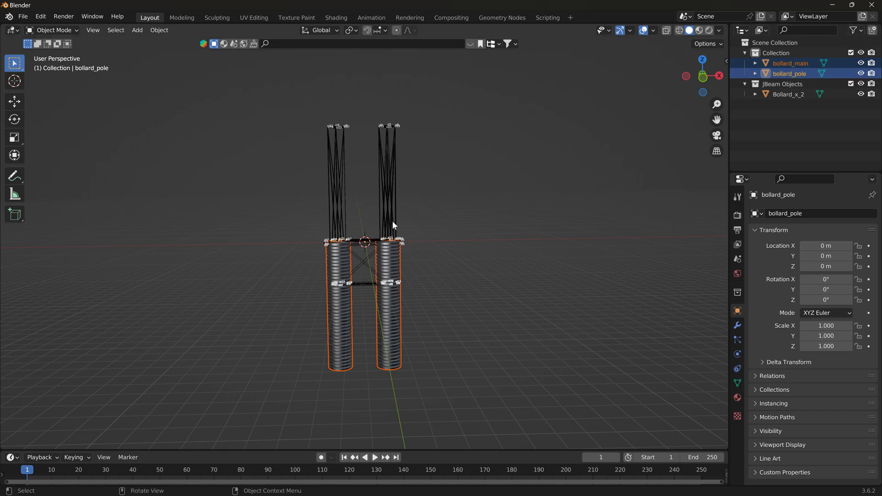
- Export the selected bollard meshes as COLLADA over untitled.dae in the Bollard_2 folder, Selection Only
{"action": "left_click", "coordinate": [22, 17]}
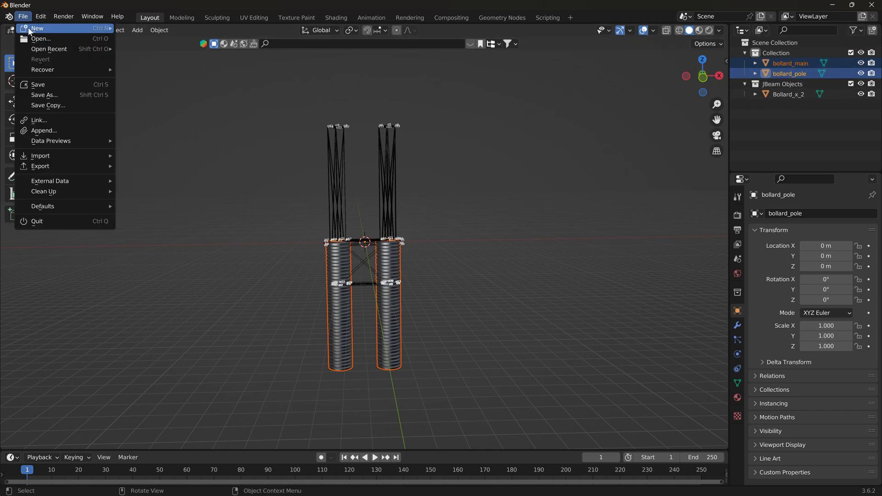
{"action": "mouse_move", "coordinate": [54, 167]}
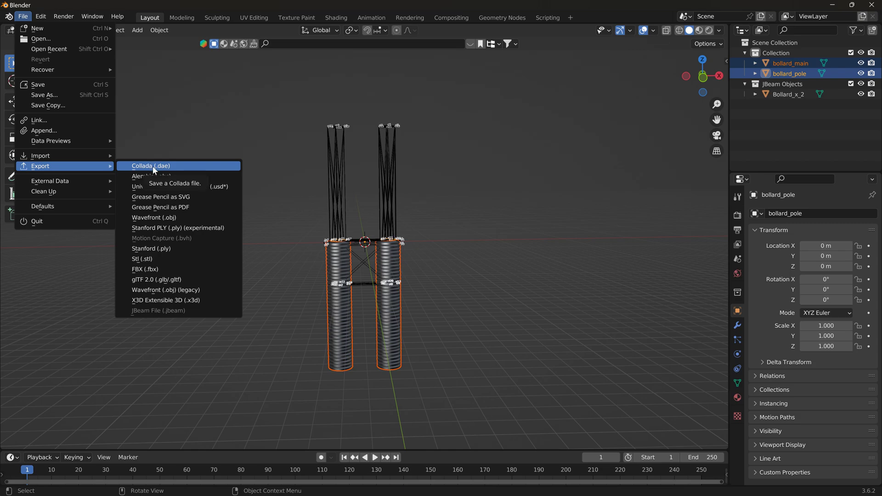
{"action": "left_click", "coordinate": [154, 166]}
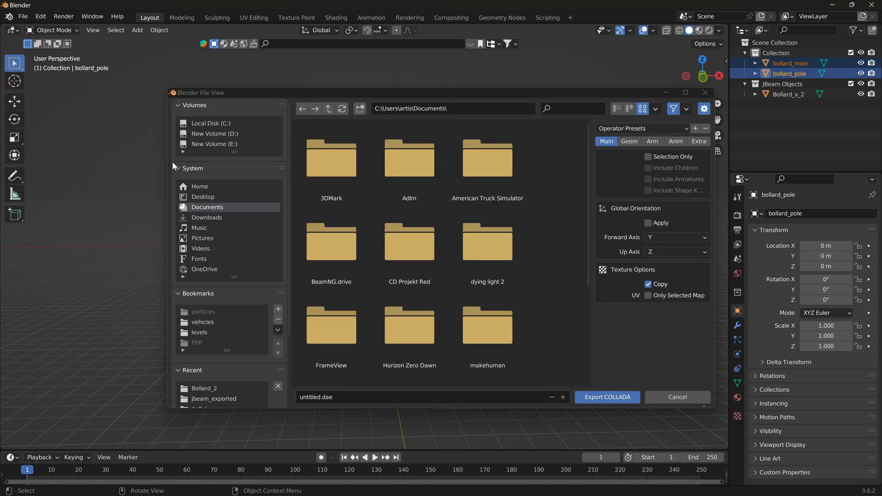
{"action": "left_click", "coordinate": [215, 388]}
{"action": "left_click", "coordinate": [410, 170]}
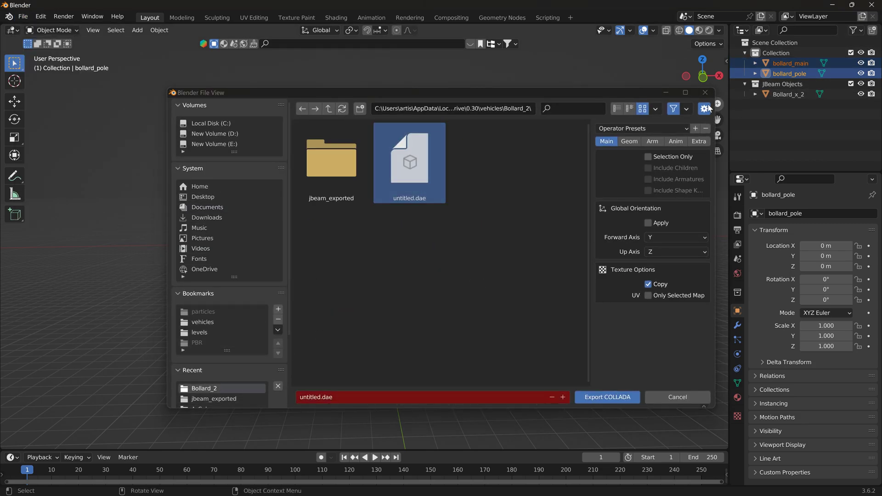
{"action": "left_click", "coordinate": [649, 156]}
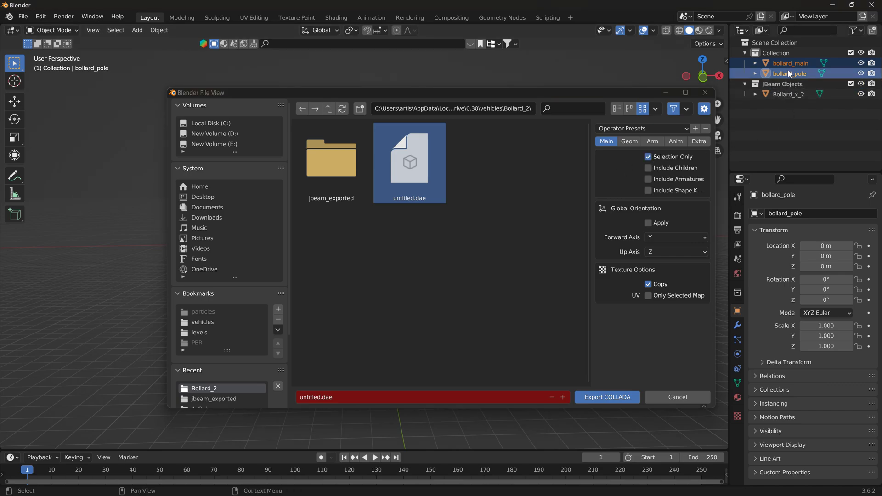
{"action": "left_click", "coordinate": [612, 395]}
{"action": "left_click", "coordinate": [773, 95]}
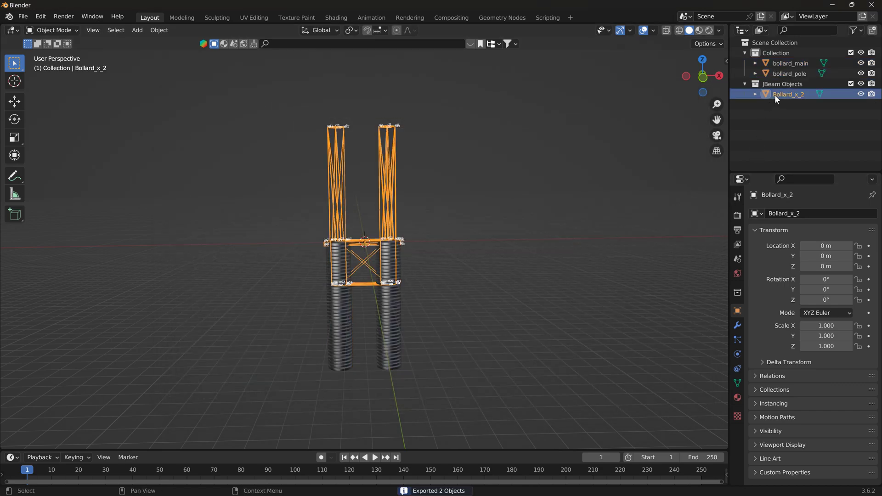
- Save the Blender scene as dssdf.blend in the Bollard_2 vehicle folder
{"action": "left_click", "coordinate": [22, 16]}
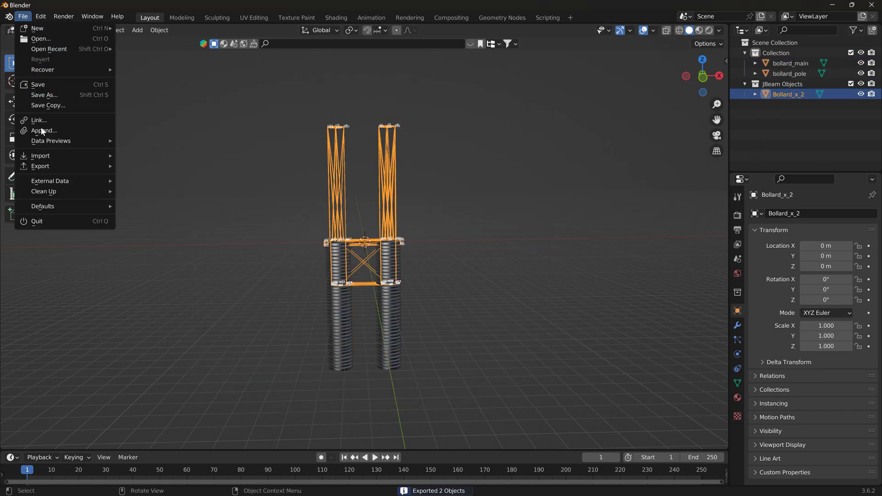
{"action": "mouse_move", "coordinate": [58, 165]}
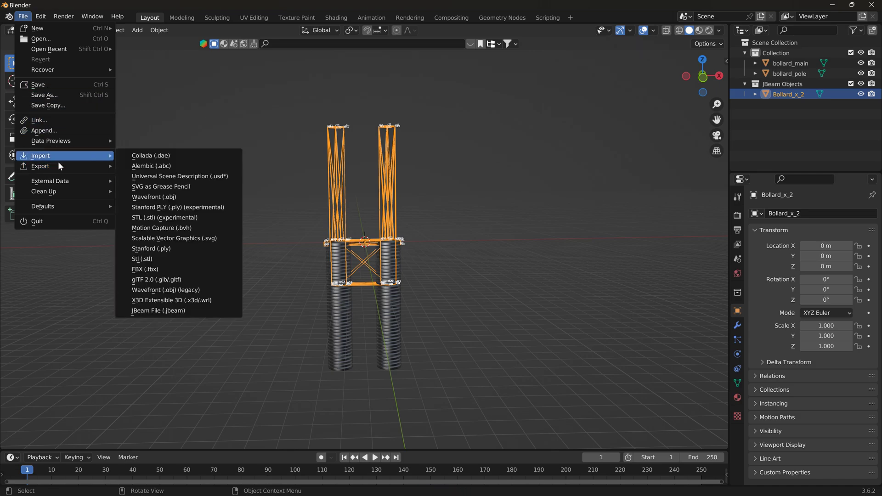
{"action": "left_click", "coordinate": [171, 311]}
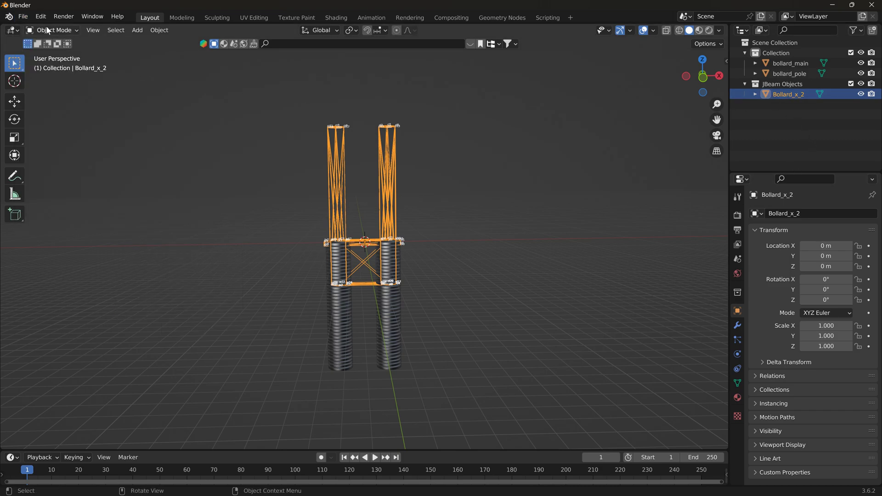
{"action": "left_click", "coordinate": [23, 16]}
{"action": "mouse_move", "coordinate": [68, 168]}
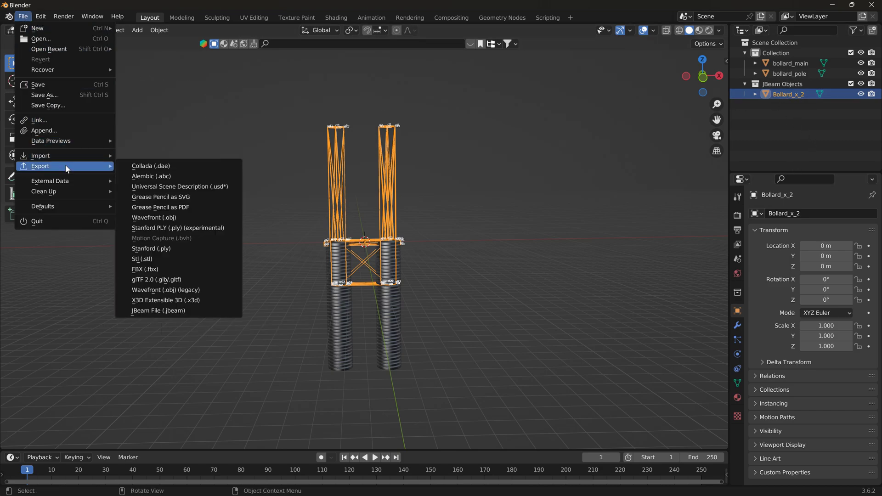
{"action": "left_click", "coordinate": [62, 95]}
{"action": "left_click", "coordinate": [491, 163]}
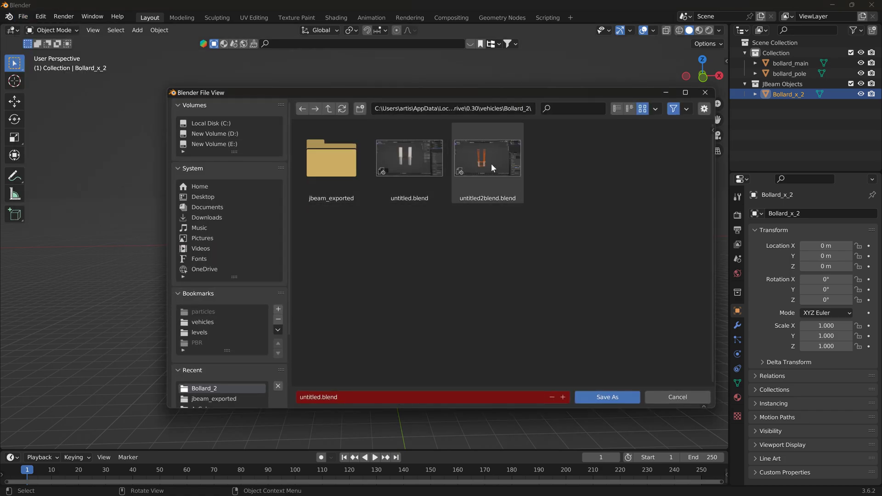
{"action": "left_click", "coordinate": [375, 398]}
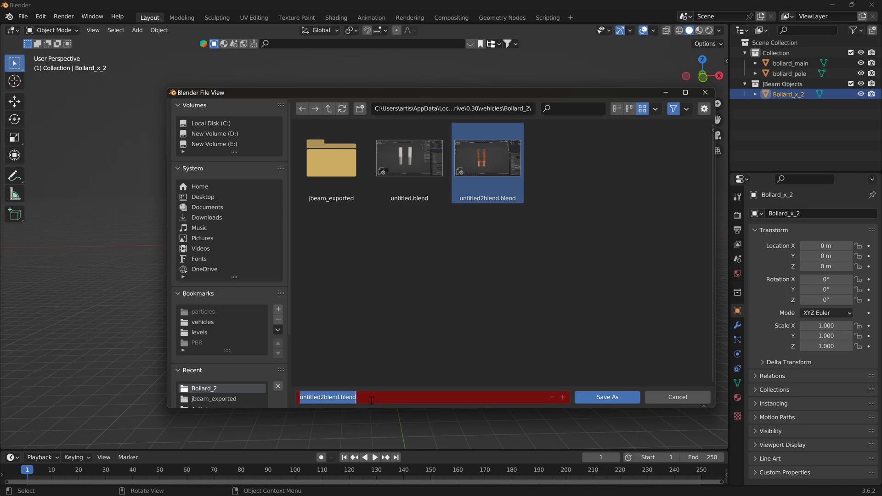
{"action": "left_click_drag", "start_coordinate": [356, 397], "coordinate": [286, 395]}
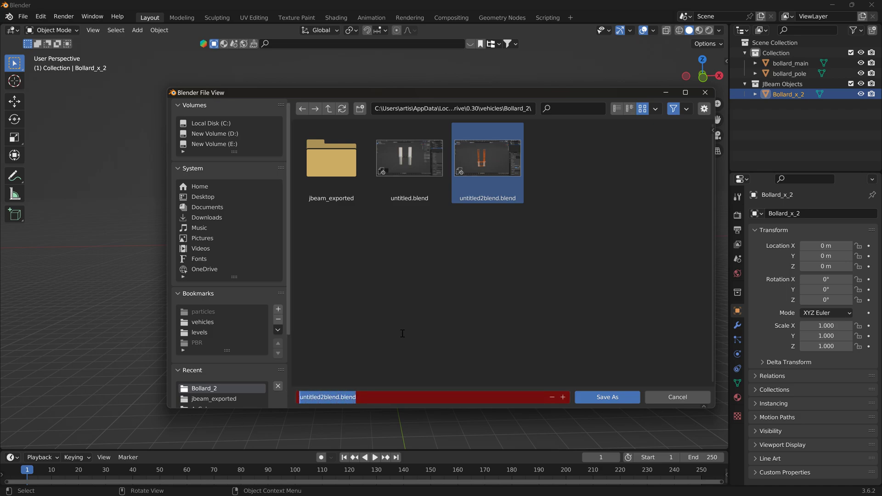
{"action": "type", "text": "dssdf"}
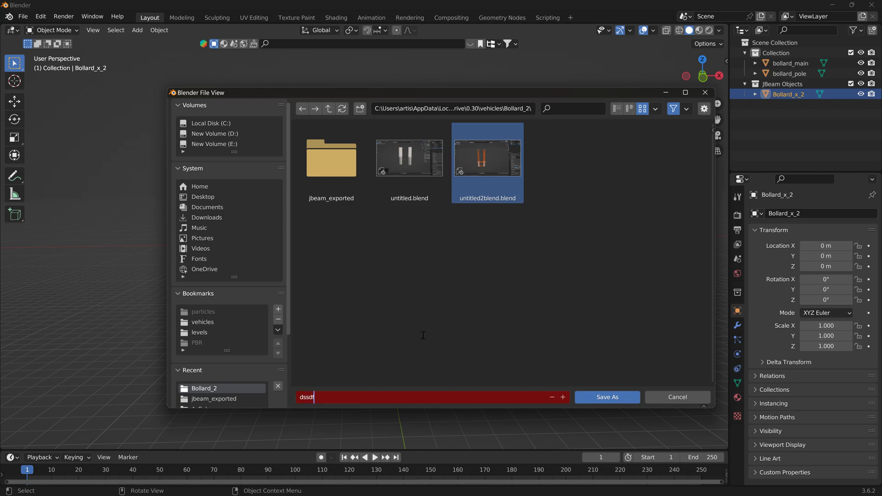
{"action": "left_click", "coordinate": [607, 397]}
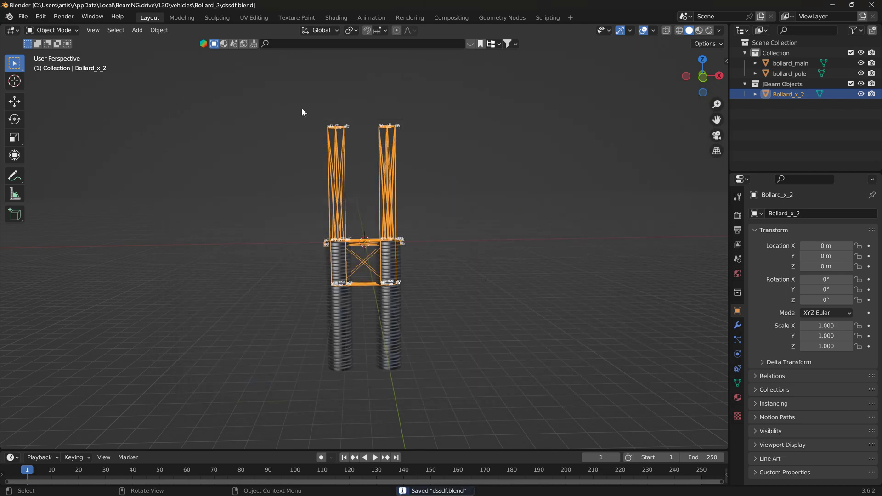
- Export the Bollard_x_2 JBeam object over Bollard_2.jbeam in the Bollard_2 folder
{"action": "left_click", "coordinate": [22, 17]}
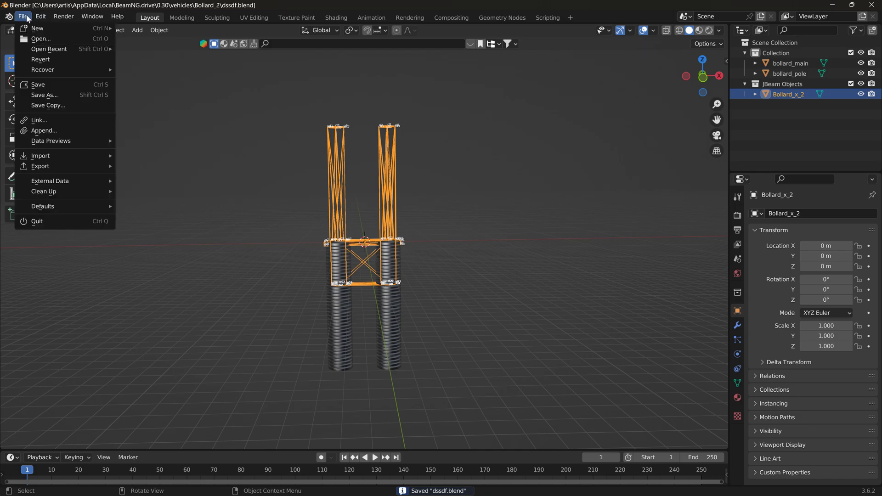
{"action": "mouse_move", "coordinate": [46, 170]}
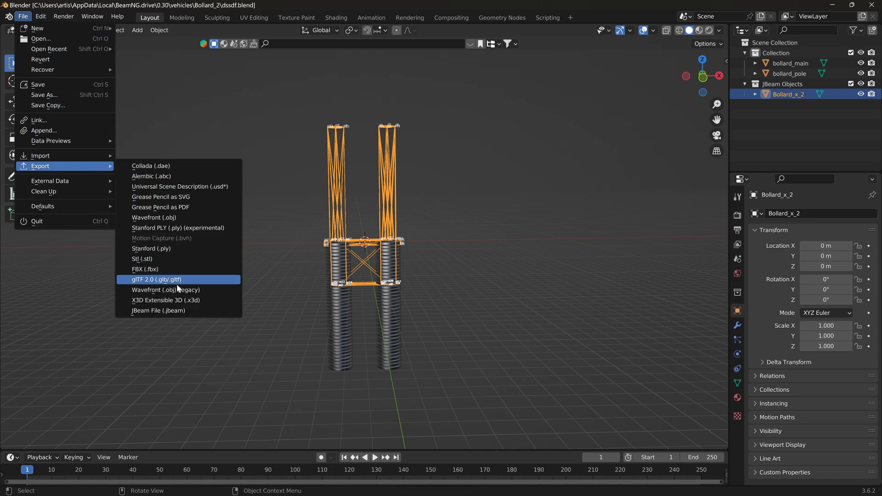
{"action": "left_click", "coordinate": [175, 312]}
{"action": "left_click", "coordinate": [404, 150]}
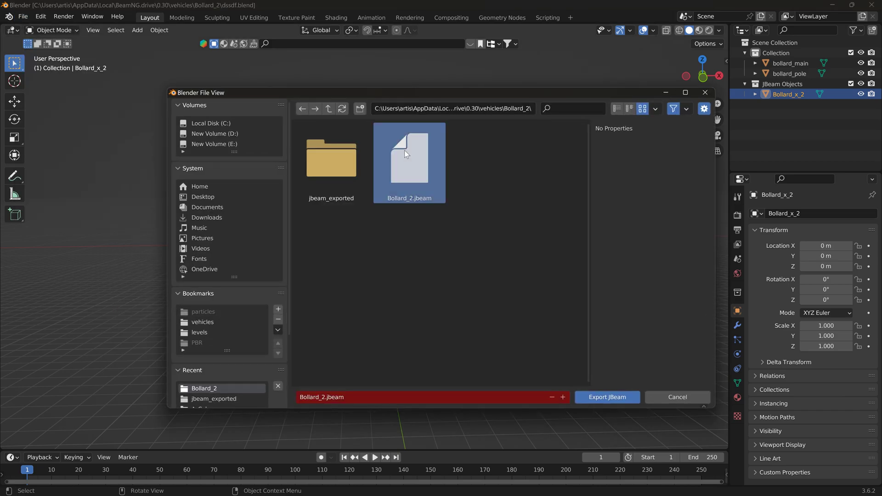
{"action": "left_click", "coordinate": [606, 397]}
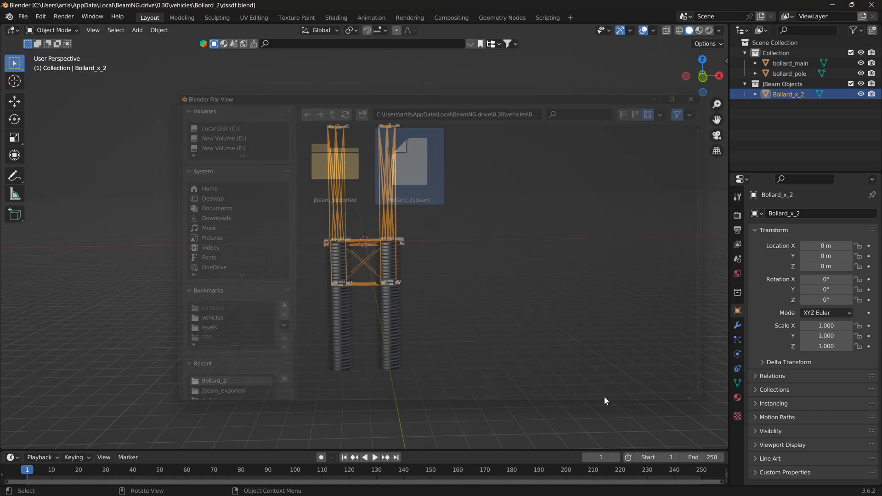
- Minimize Blender and bring the frozen BeamNG.drive window forward
{"action": "double_click", "coordinate": [822, 4]}
{"action": "left_click", "coordinate": [823, 19]}
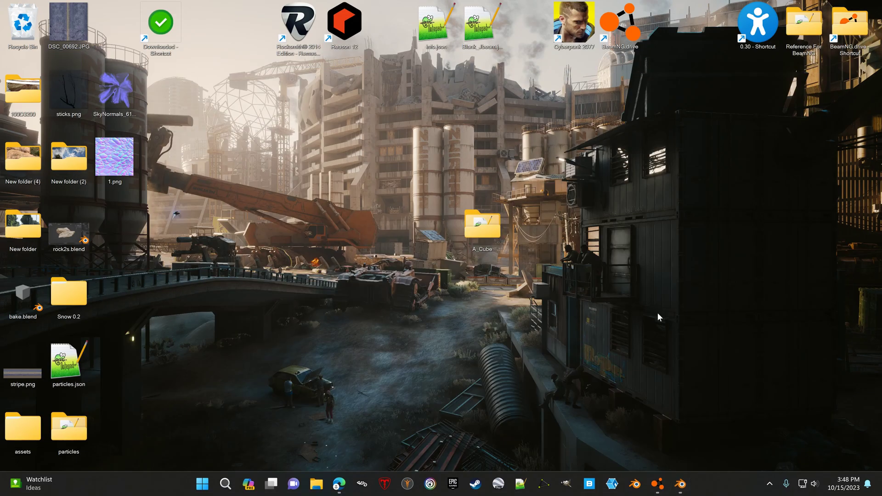
{"action": "left_click", "coordinate": [657, 484]}
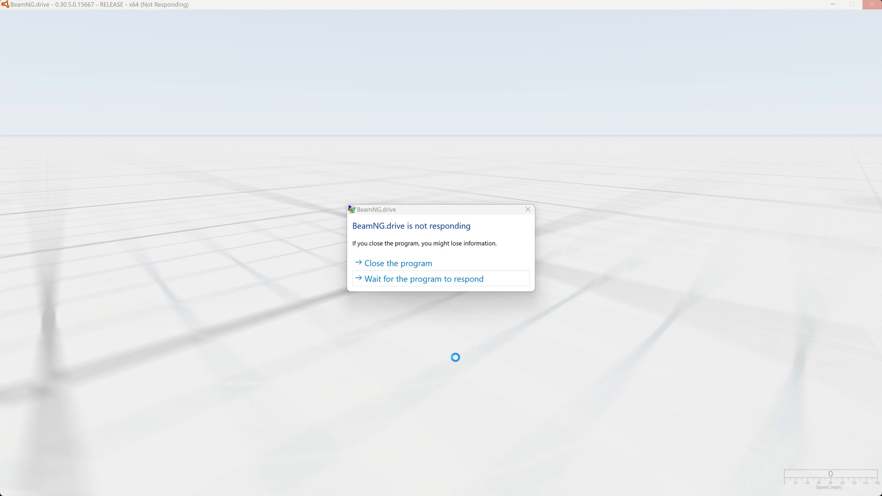
- Close the unresponsive BeamNG.drive, dismiss the crash notice, and relaunch it from the desktop shortcut
{"action": "left_click", "coordinate": [420, 262]}
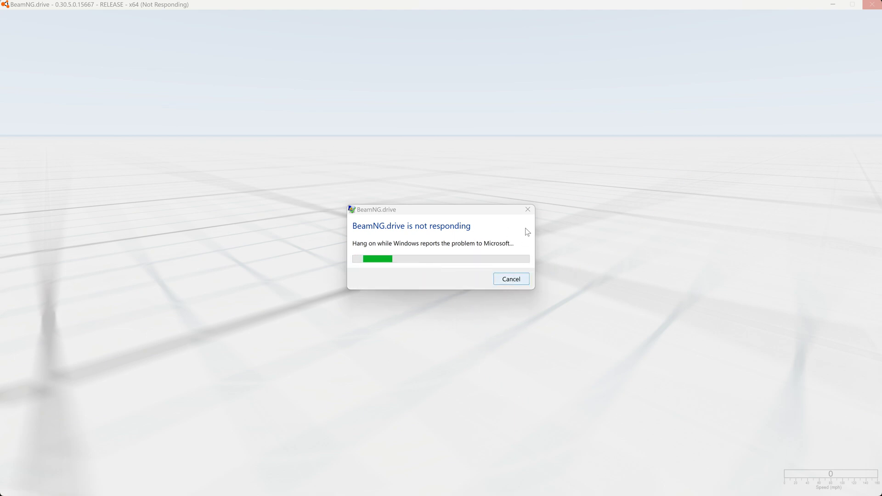
{"action": "left_click", "coordinate": [512, 282]}
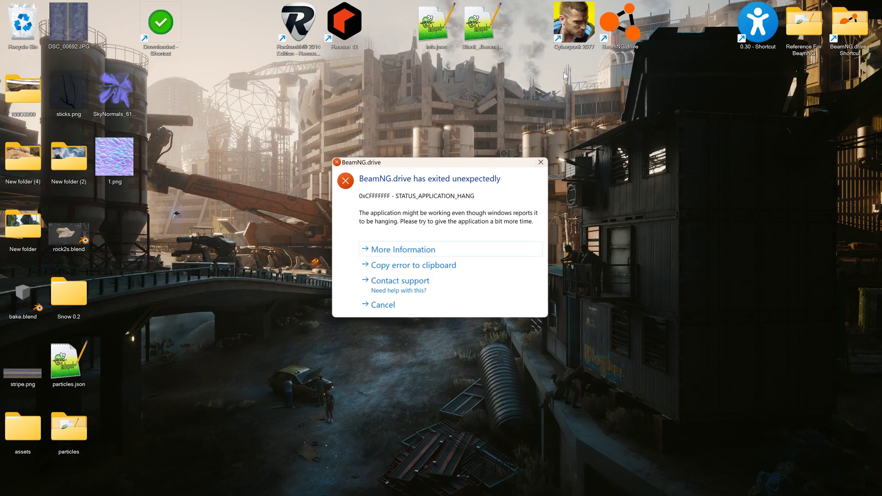
{"action": "left_click", "coordinate": [541, 161]}
{"action": "double_click", "coordinate": [620, 25]}
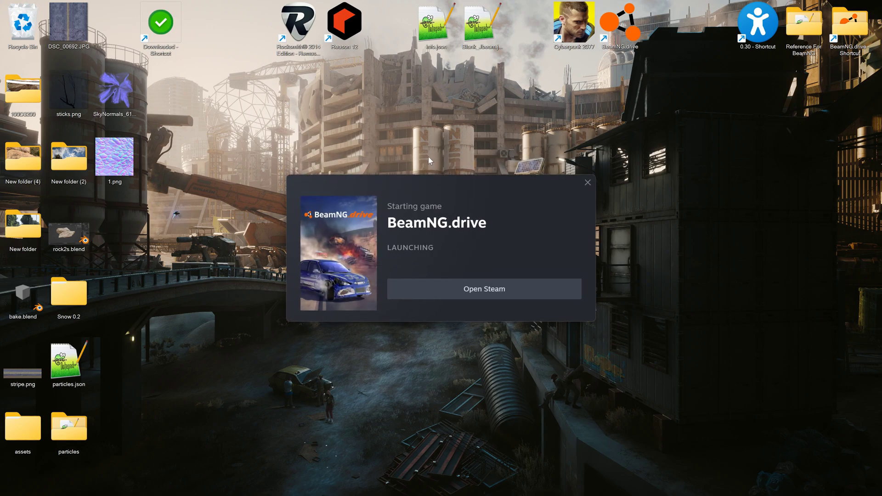
{"action": "left_click", "coordinate": [379, 210]}
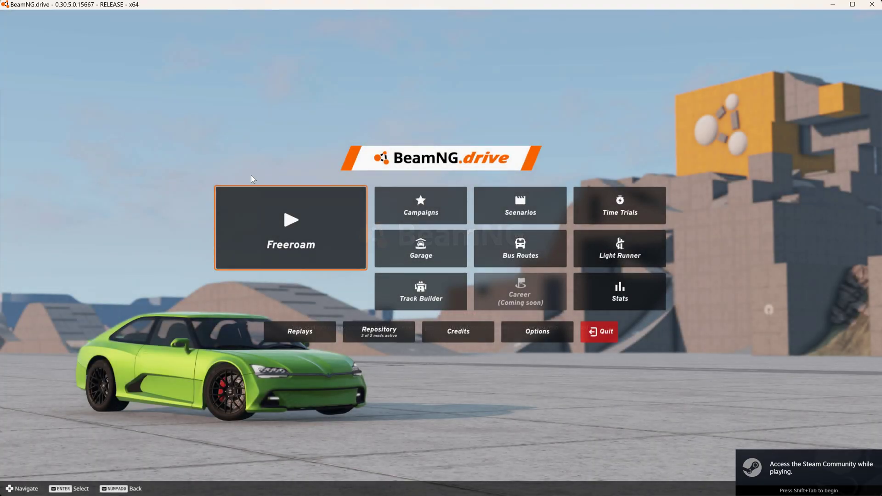
- Start Freeroam on the Grid, Small, Pure map
{"action": "left_click", "coordinate": [271, 223]}
{"action": "left_click", "coordinate": [299, 218]}
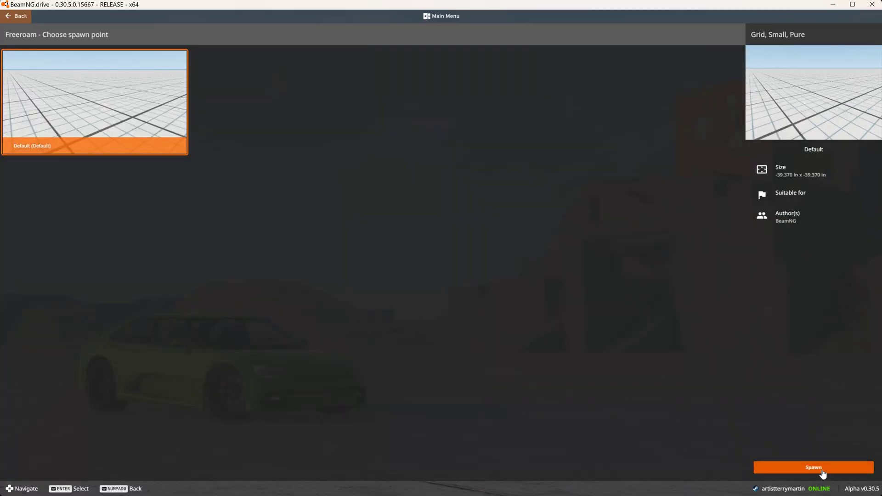
{"action": "left_click", "coordinate": [824, 468]}
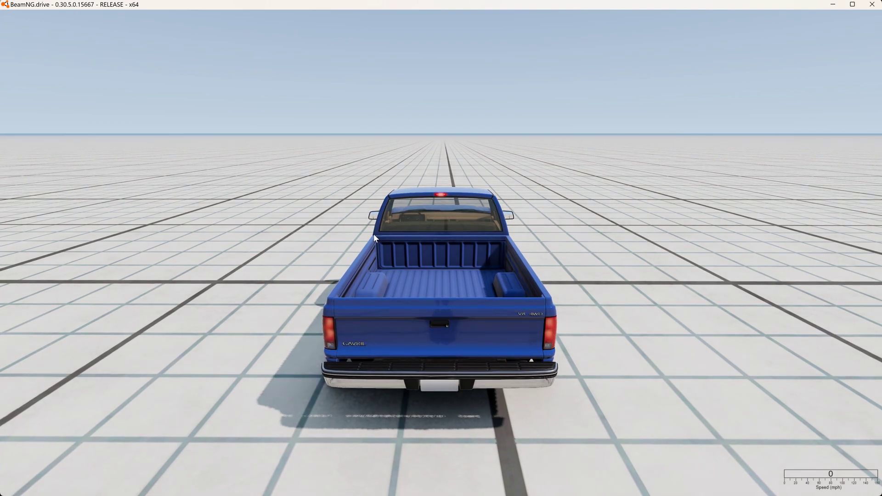
- Open the Vehicles catalogue and scroll down to the props
{"action": "key", "text": "Escape"}
{"action": "left_click", "coordinate": [379, 16]}
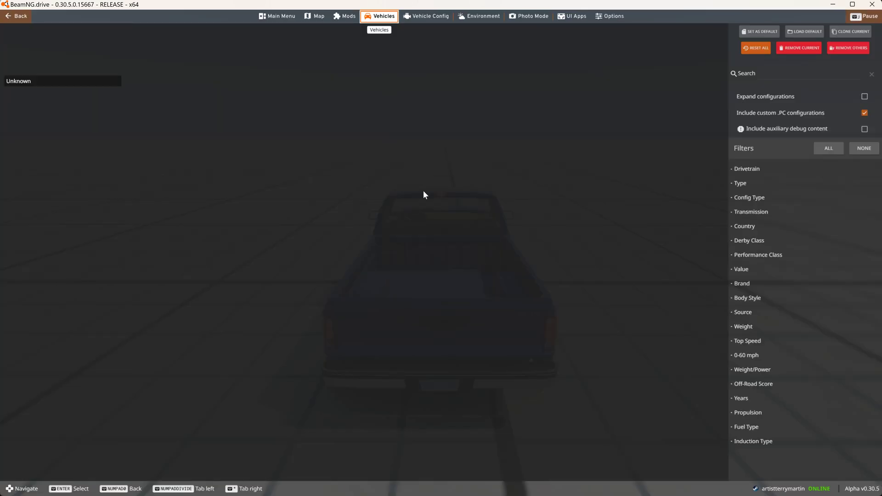
{"action": "scroll", "coordinate": [449, 323], "scroll_direction": "down", "scroll_amount": 3}
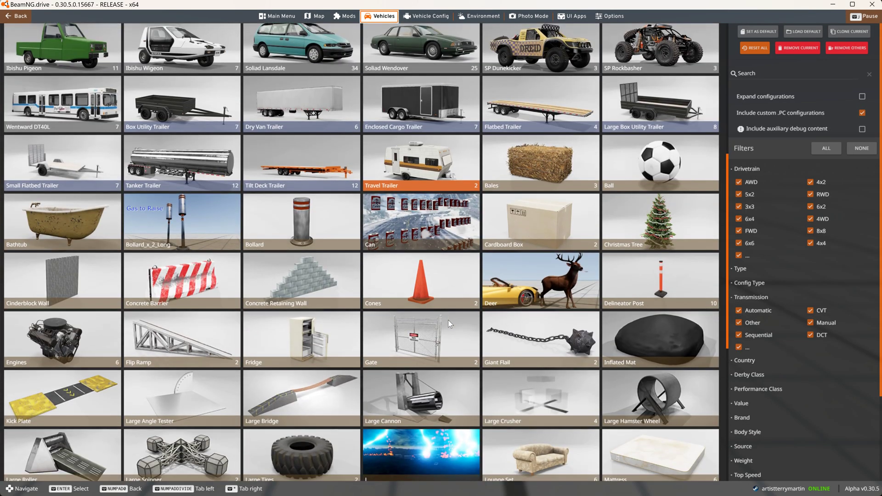
{"action": "scroll", "coordinate": [448, 318], "scroll_direction": "down", "scroll_amount": 3}
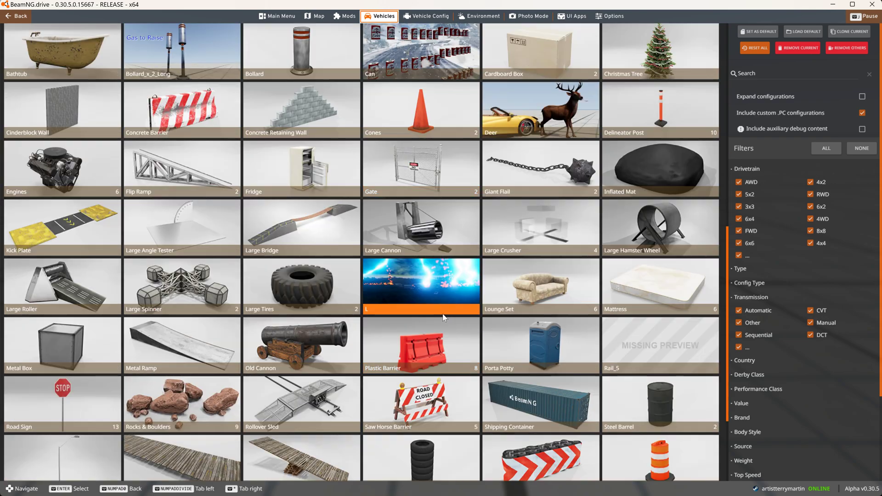
- Spawn the Bollard_x_2_Long bollard from the vehicle selector
{"action": "left_click", "coordinate": [199, 56]}
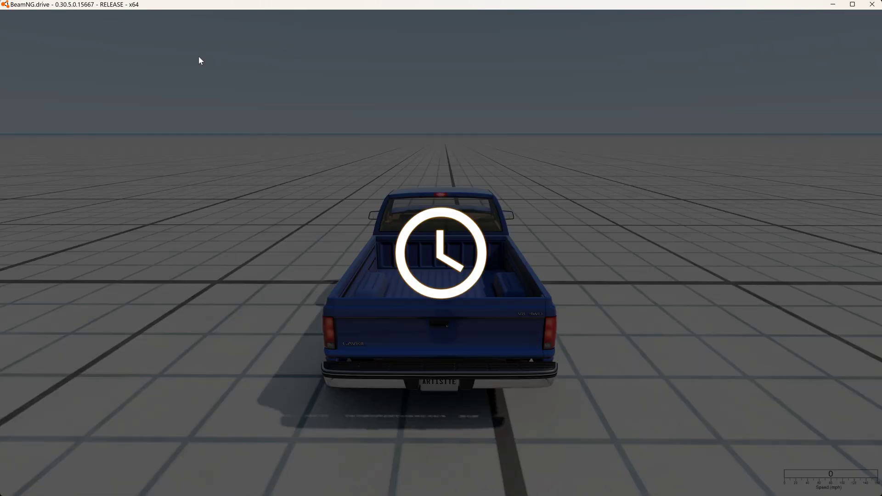